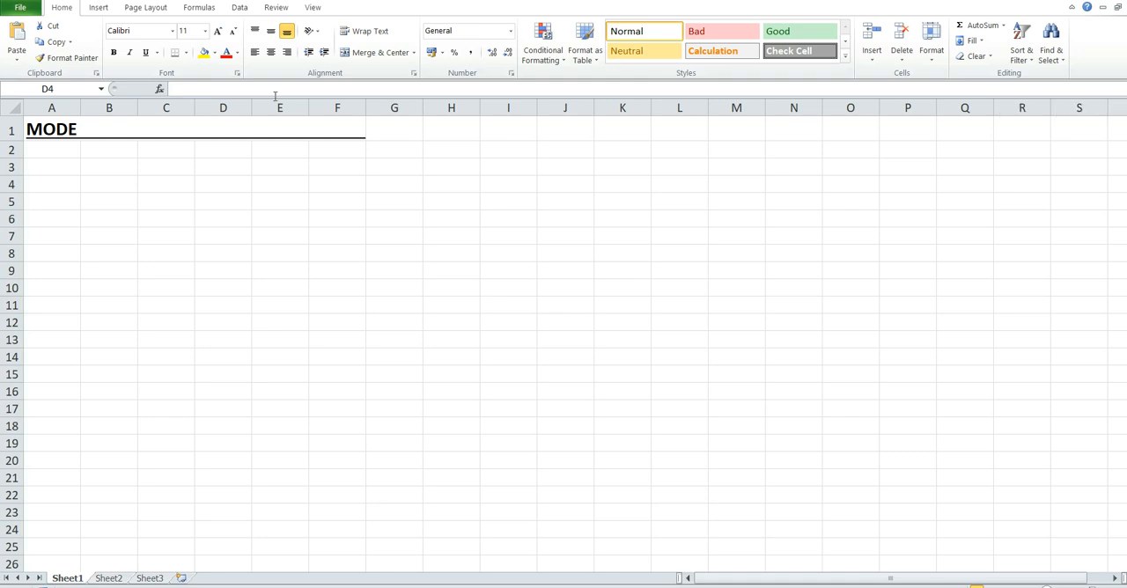
Step: Enter the column header Value1 in cell D4
{"action": "left_click", "coordinate": [232, 181]}
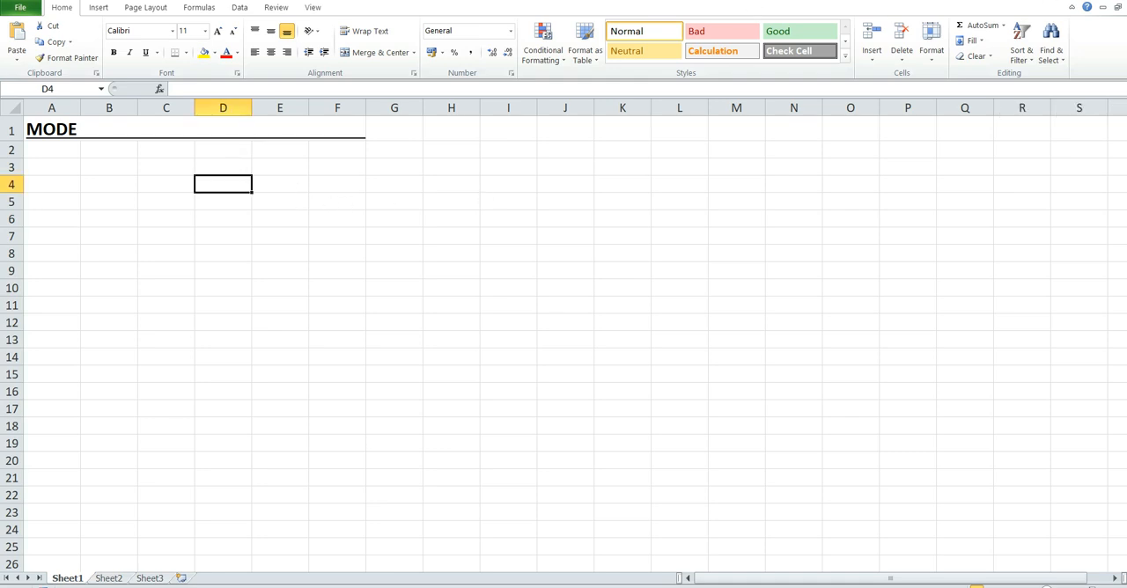
{"action": "type", "text": "Value"}
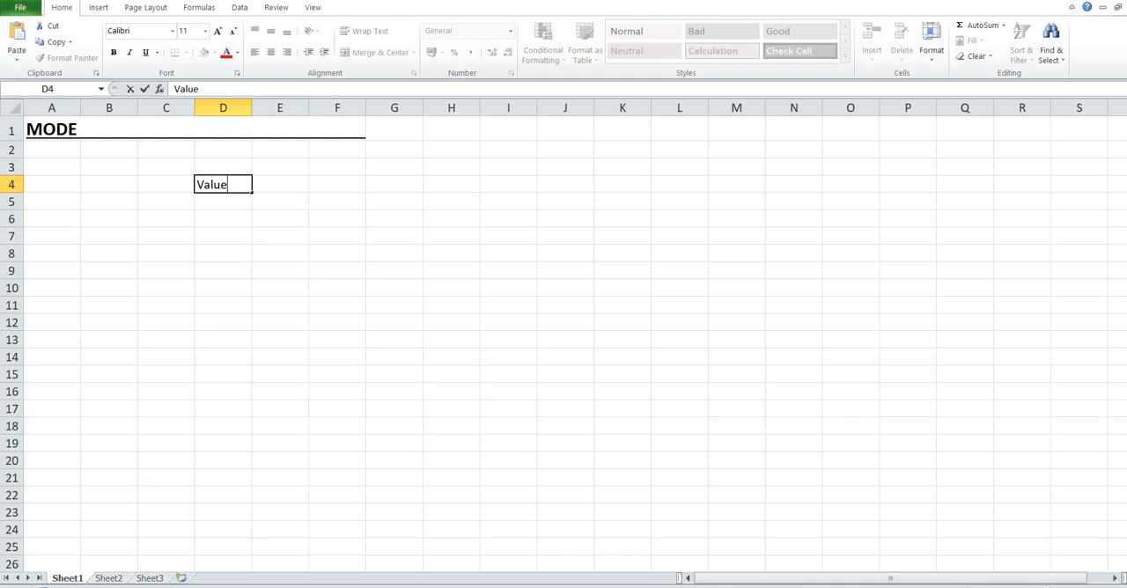
{"action": "key", "text": "Tab"}
{"action": "key", "text": "BackSpace"}
{"action": "key", "text": "Left"}
{"action": "key", "text": "F2"}
{"action": "type", "text": "1"}
{"action": "key", "text": "Tab"}
Step: Enter the column header Value2 in cell E4, with a capital V
{"action": "type", "text": "value"}
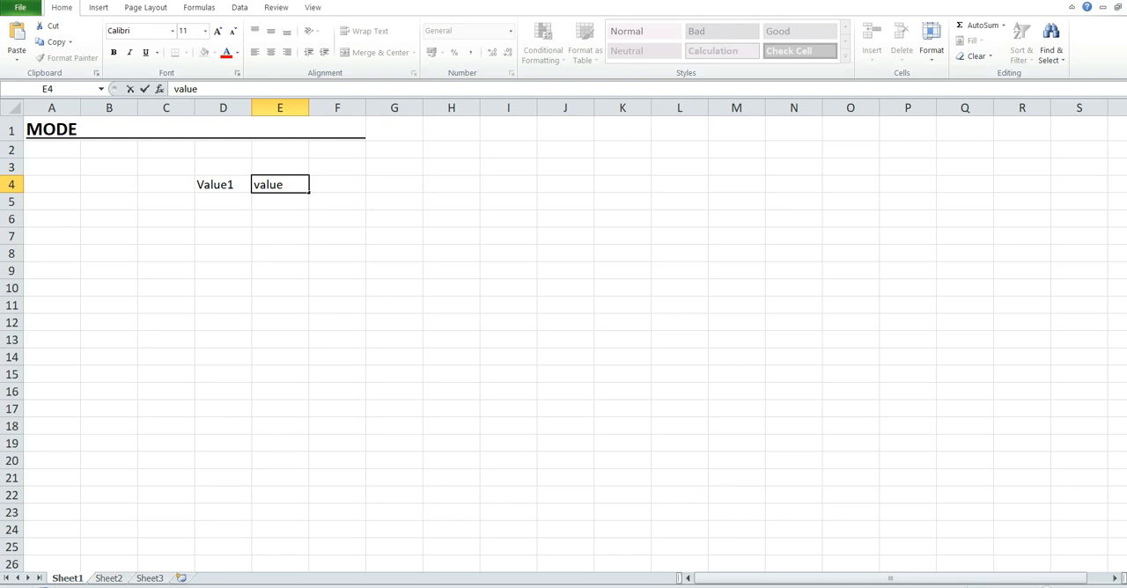
{"action": "key", "text": "BackSpace"}
{"action": "key", "text": "BackSpace"}
{"action": "key", "text": "BackSpace"}
{"action": "key", "text": "BackSpace"}
{"action": "key", "text": "BackSpace"}
{"action": "type", "text": "Vsalu"}
{"action": "key", "text": "BackSpace"}
{"action": "key", "text": "BackSpace"}
{"action": "key", "text": "BackSpace"}
{"action": "key", "text": "BackSpace"}
{"action": "type", "text": "alue2"}
{"action": "key", "text": "Tab"}
Step: Continue the headers in row 4 with Value3 in F4, Value4 in G4 and Value5 in H4
{"action": "type", "text": "Value"}
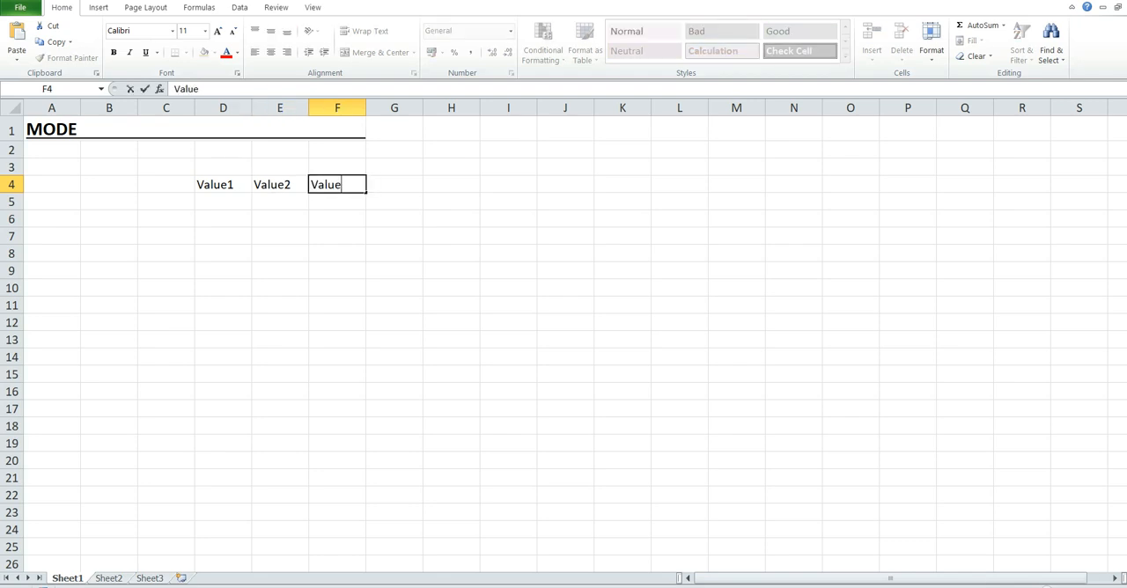
{"action": "type", "text": "3"}
{"action": "key", "text": "Tab"}
{"action": "type", "text": "V"}
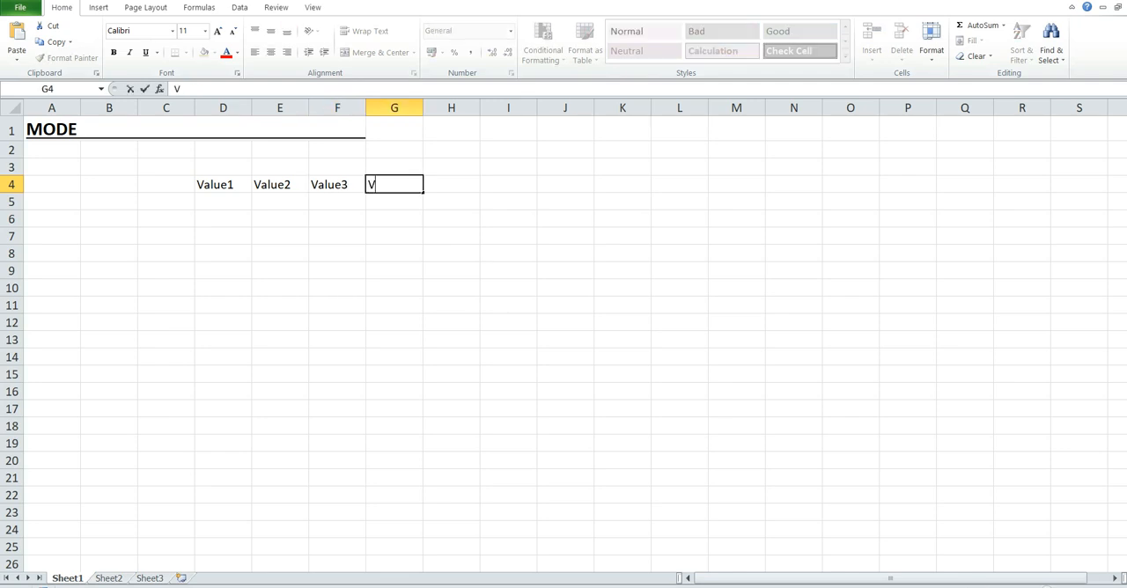
{"action": "type", "text": "alue4"}
{"action": "key", "text": "Tab"}
{"action": "type", "text": "Value"}
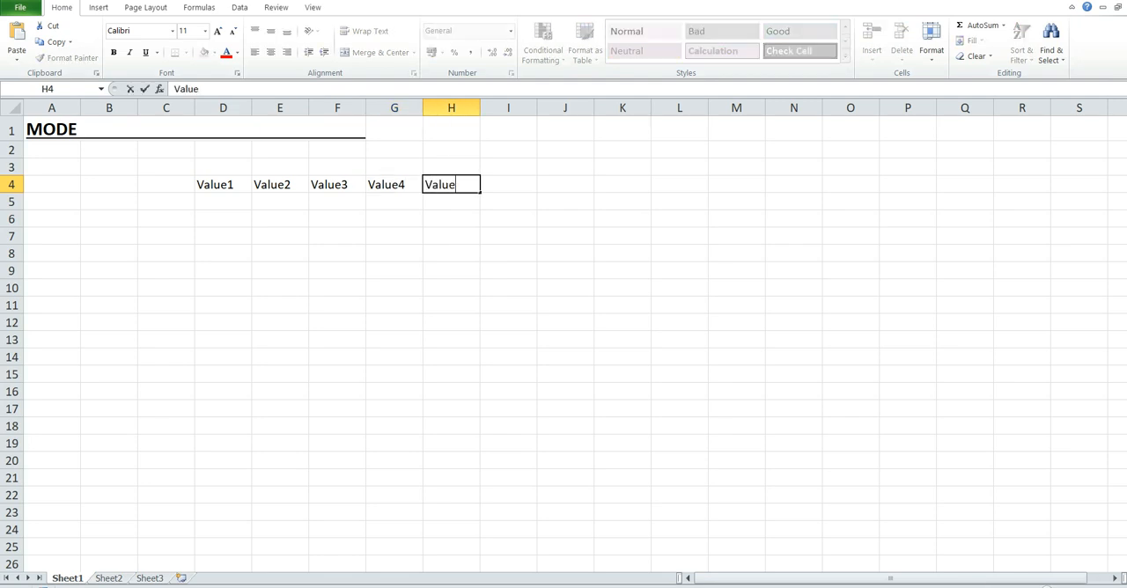
{"action": "type", "text": "4"}
{"action": "key", "text": "BackSpace"}
{"action": "type", "text": "5"}
{"action": "key", "text": "Return"}
Step: Add the header Mode in cell I4, directly after Value5
{"action": "key", "text": "Left"}
{"action": "key", "text": "Up"}
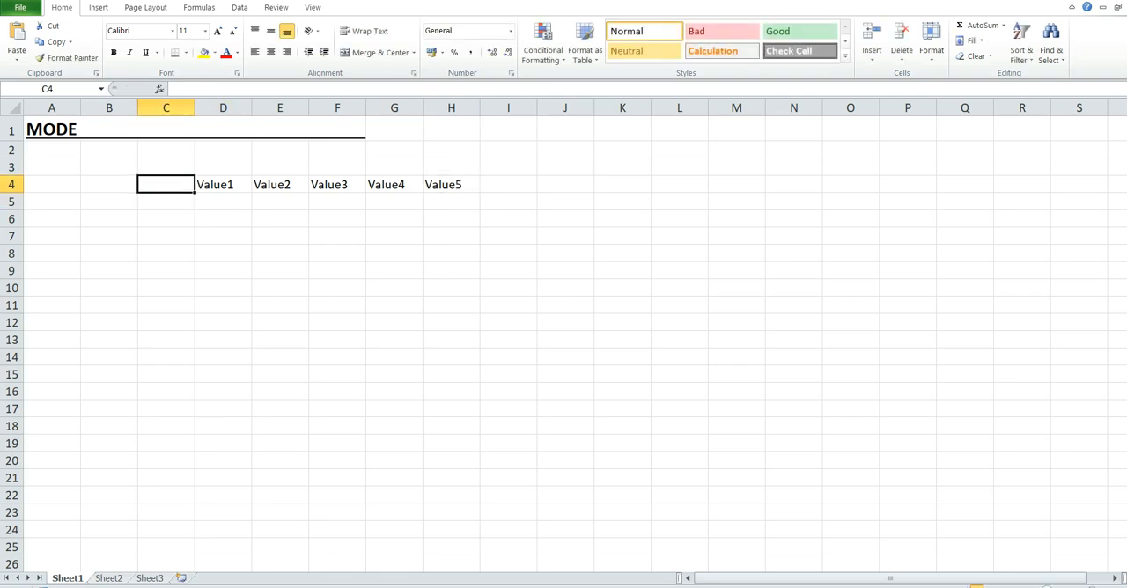
{"action": "key", "text": "Right"}
{"action": "key", "text": "Right"}
{"action": "key", "text": "Right"}
{"action": "key", "text": "Right"}
{"action": "key", "text": "Right"}
{"action": "key", "text": "Right"}
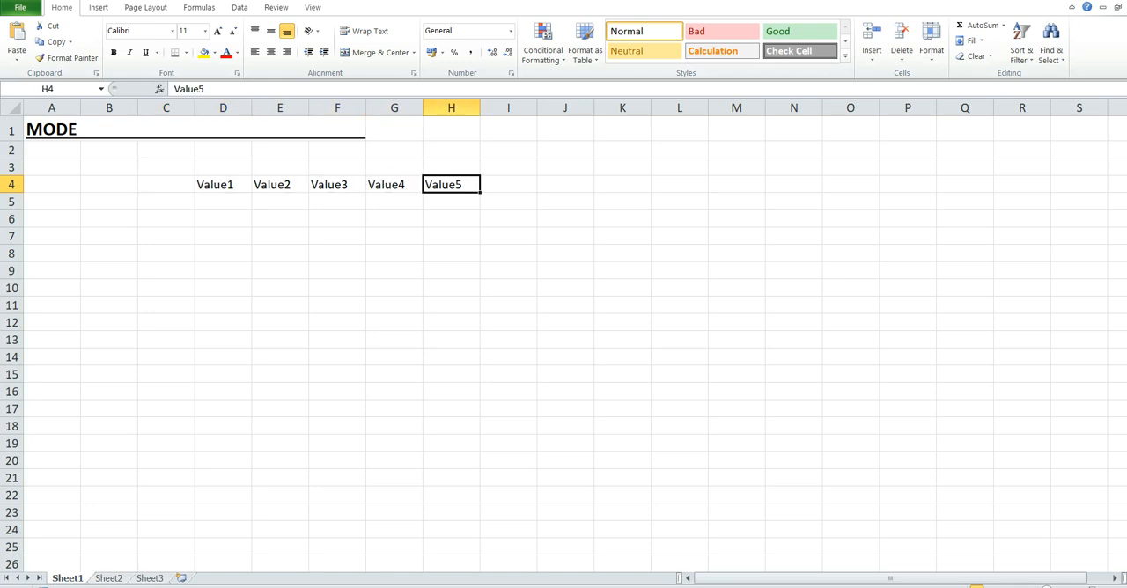
{"action": "type", "text": "Mode"}
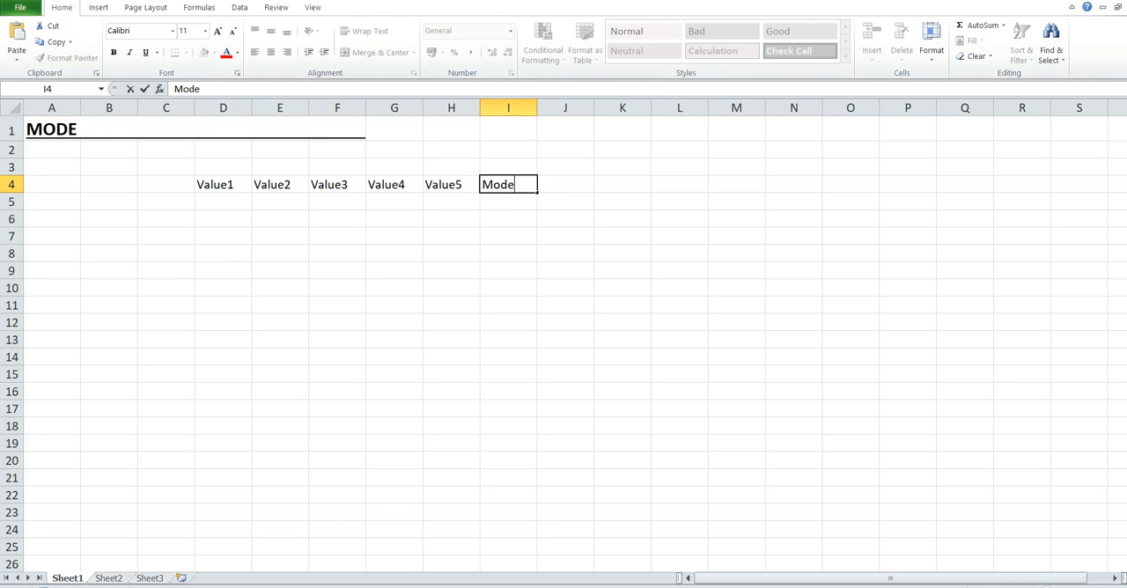
Step: Fill cells D5 to H5 under the value headers with 20, 50, 10, 10 and 40
{"action": "left_click", "coordinate": [228, 207]}
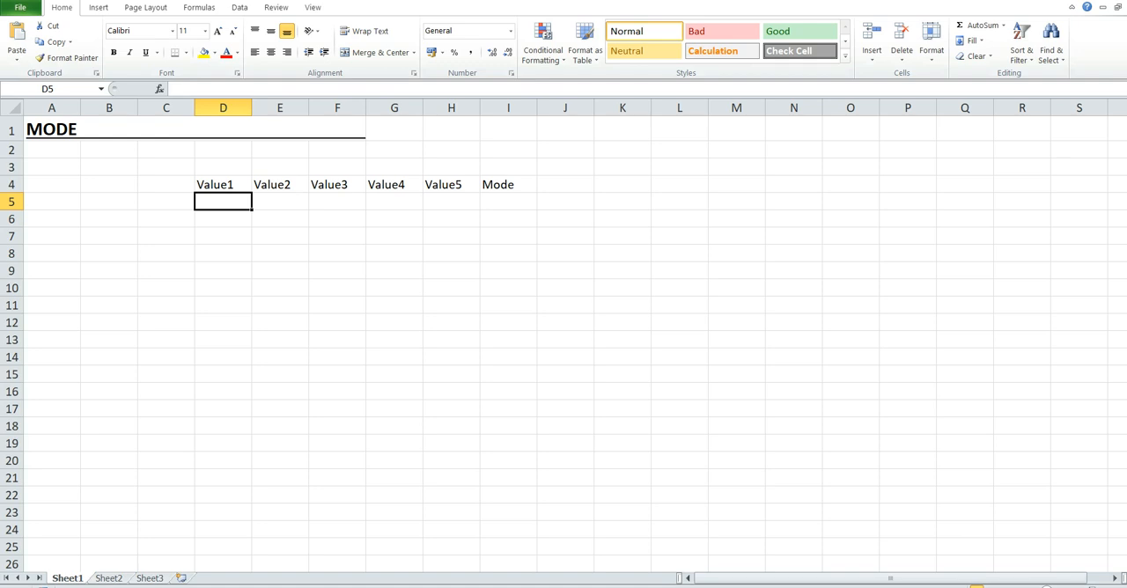
{"action": "type", "text": "20"}
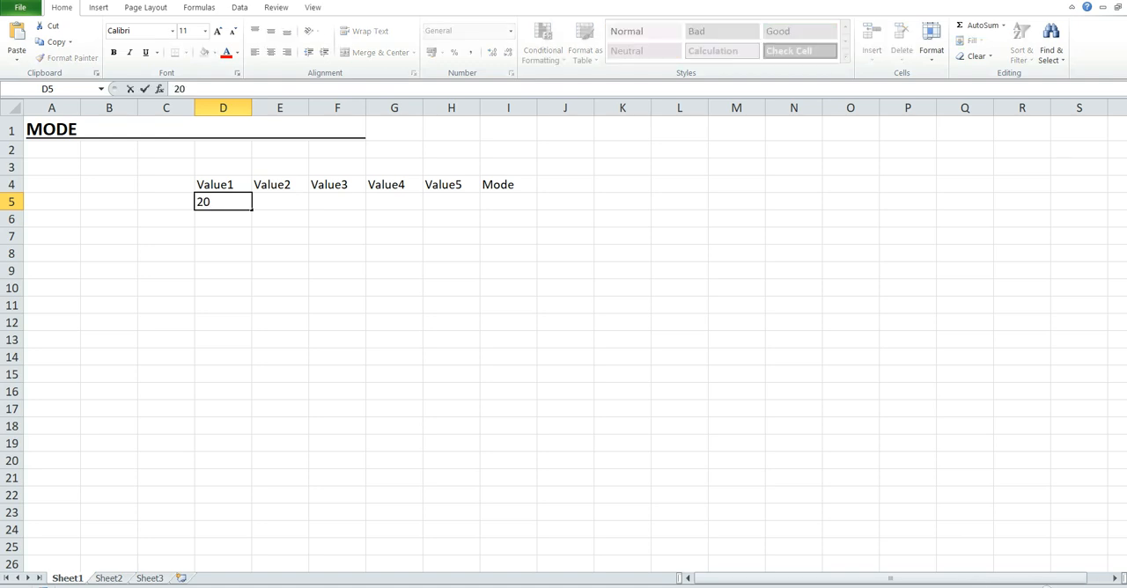
{"action": "key", "text": "Tab"}
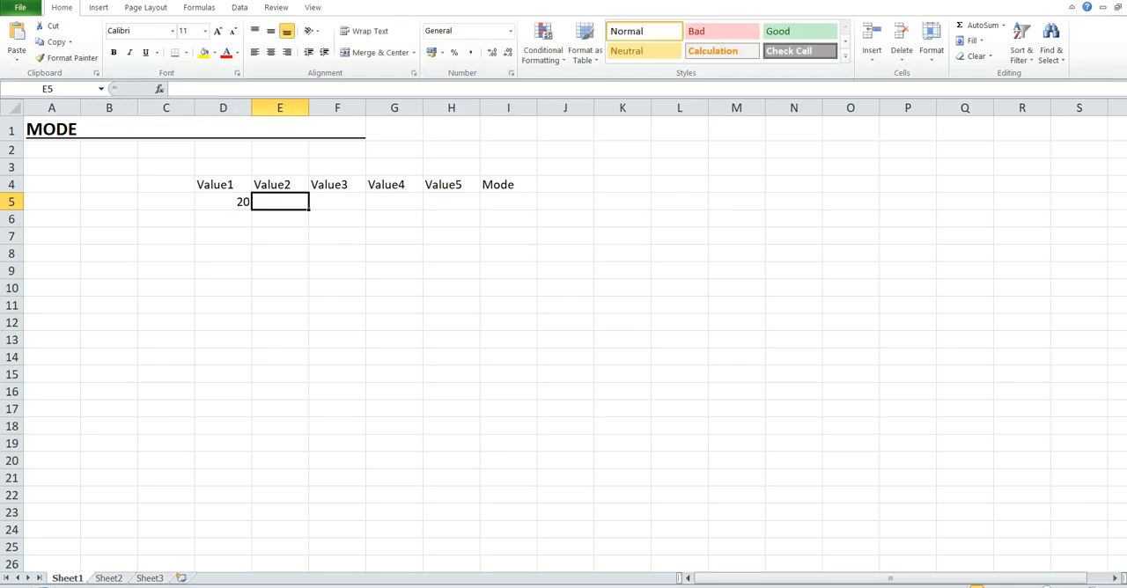
{"action": "type", "text": "50"}
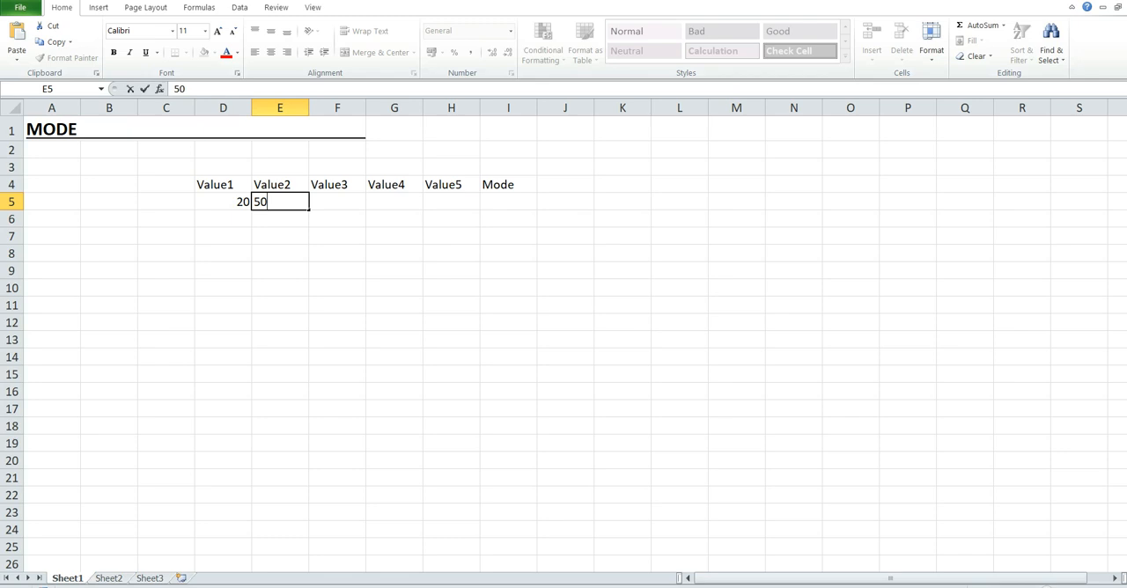
{"action": "key", "text": "Tab"}
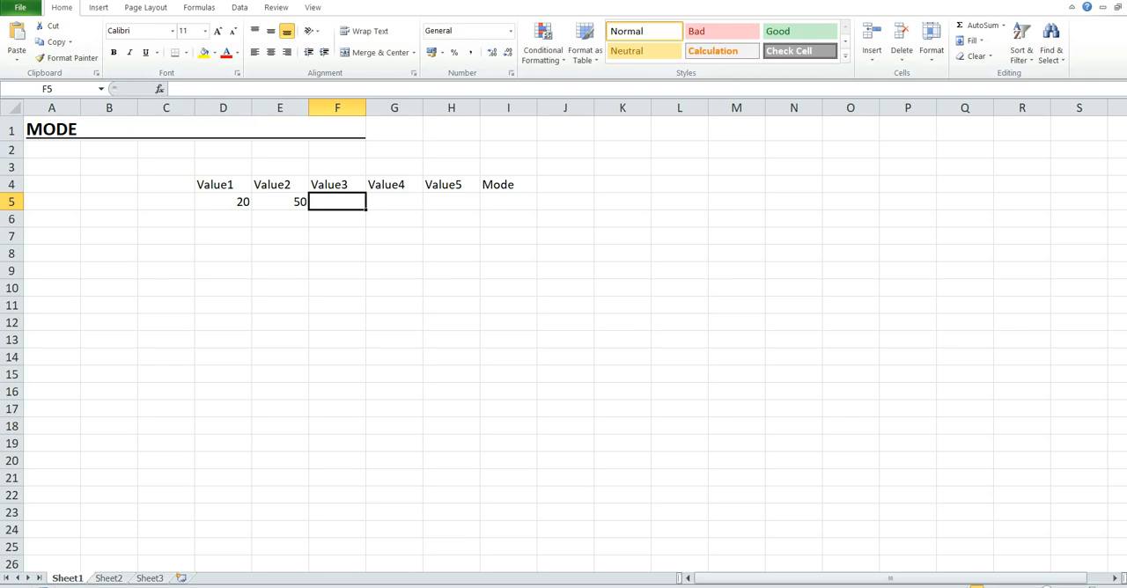
{"action": "type", "text": "10"}
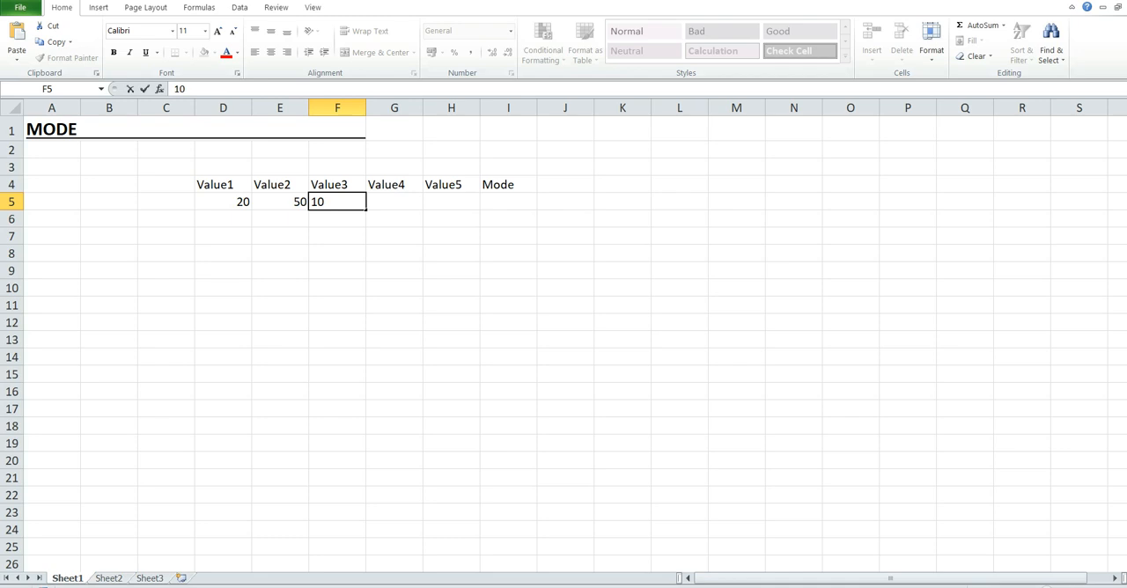
{"action": "key", "text": "Tab"}
{"action": "type", "text": "10"}
{"action": "key", "text": "Tab"}
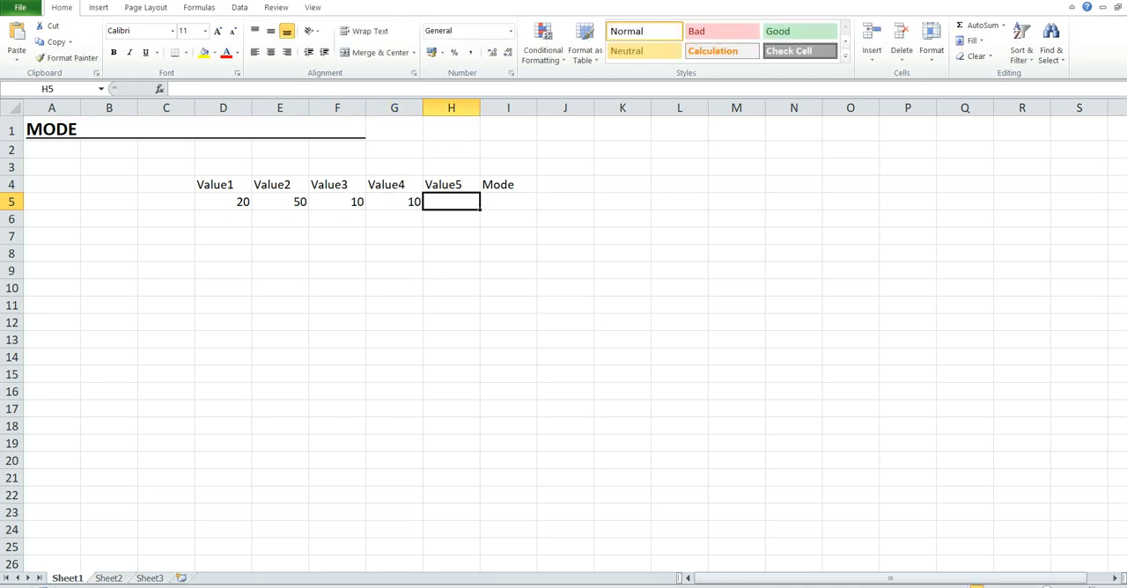
{"action": "type", "text": "40"}
{"action": "key", "text": "Tab"}
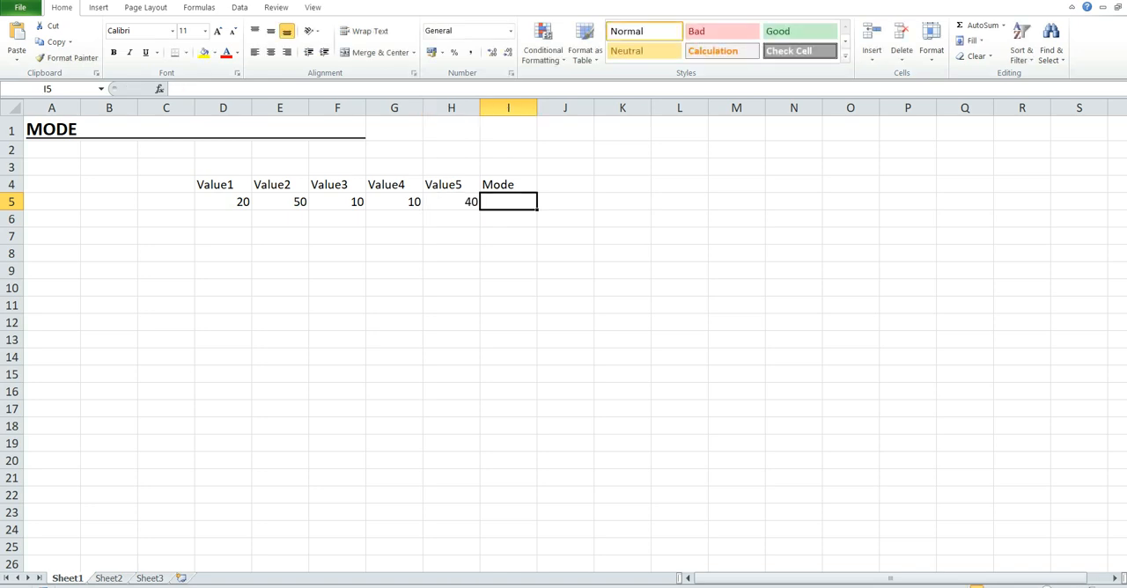
Step: Calculate the mode of the five values in cell I5 with the formula =MODE(D5:H5)
{"action": "type", "text": "="}
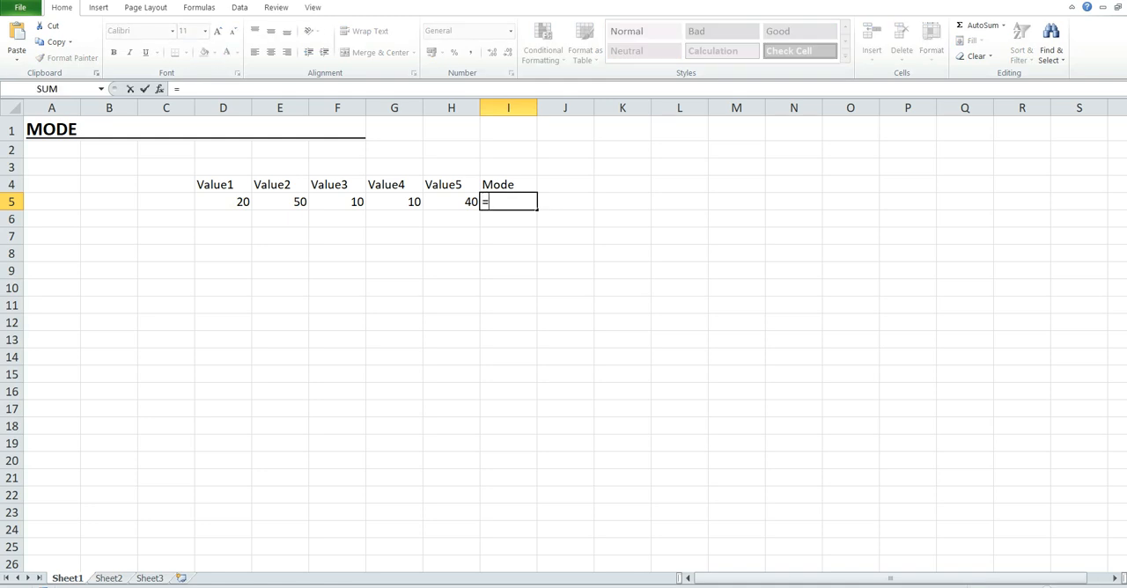
{"action": "type", "text": "MODE"}
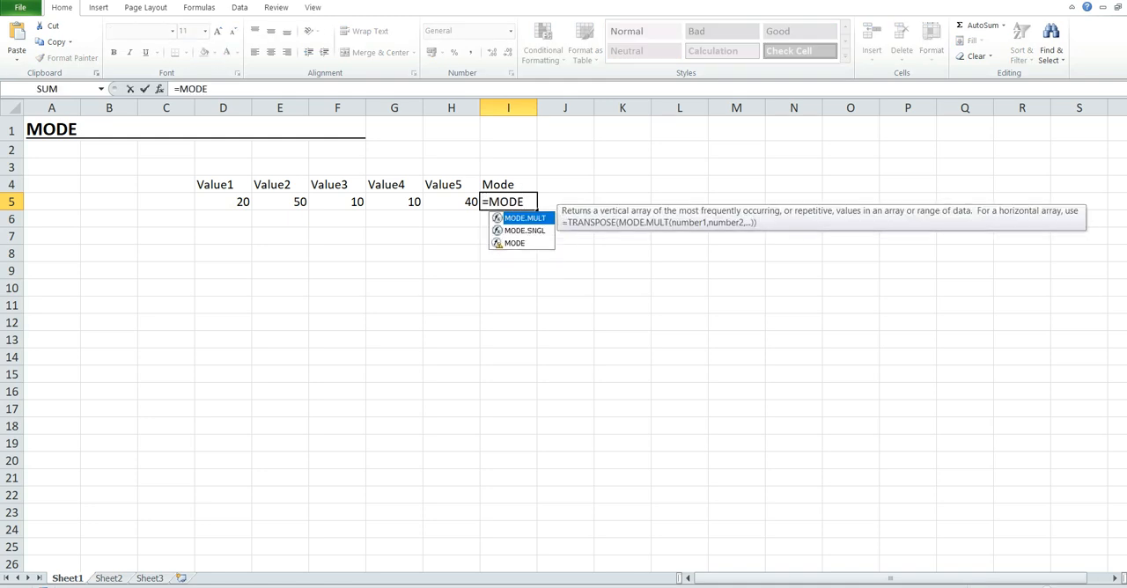
{"action": "key", "text": "Down"}
{"action": "key", "text": "Down"}
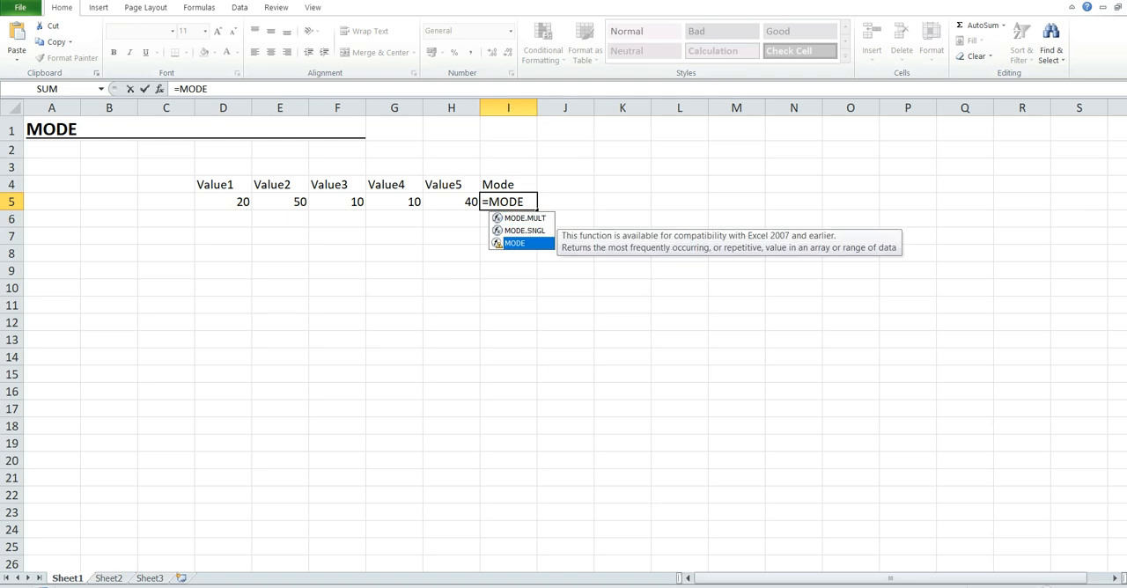
{"action": "key", "text": "Tab"}
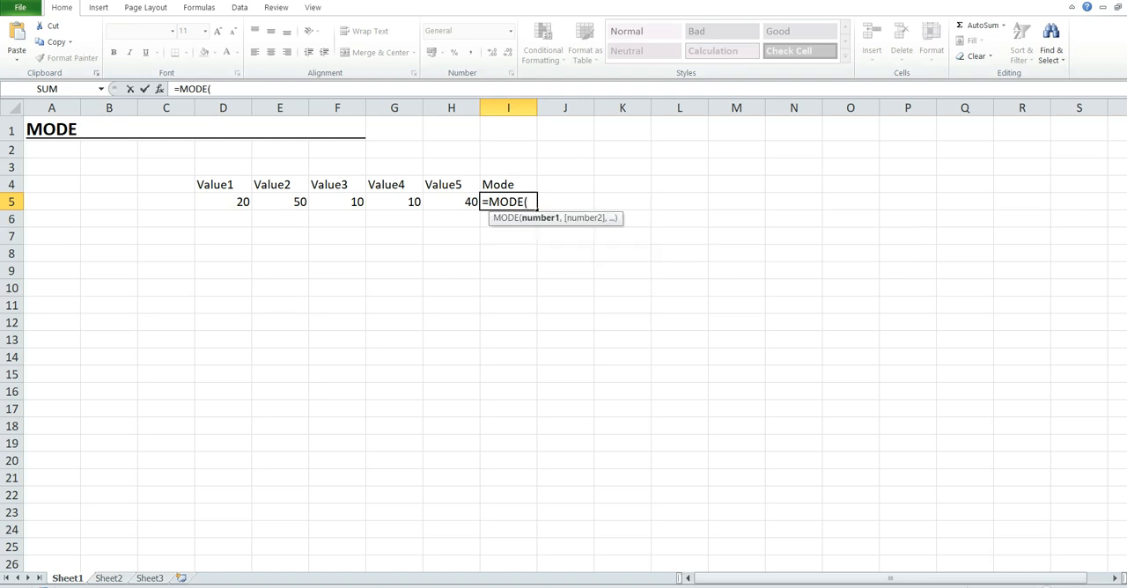
{"action": "left_click", "coordinate": [241, 204]}
{"action": "left_click", "coordinate": [453, 202], "text": "shift"}
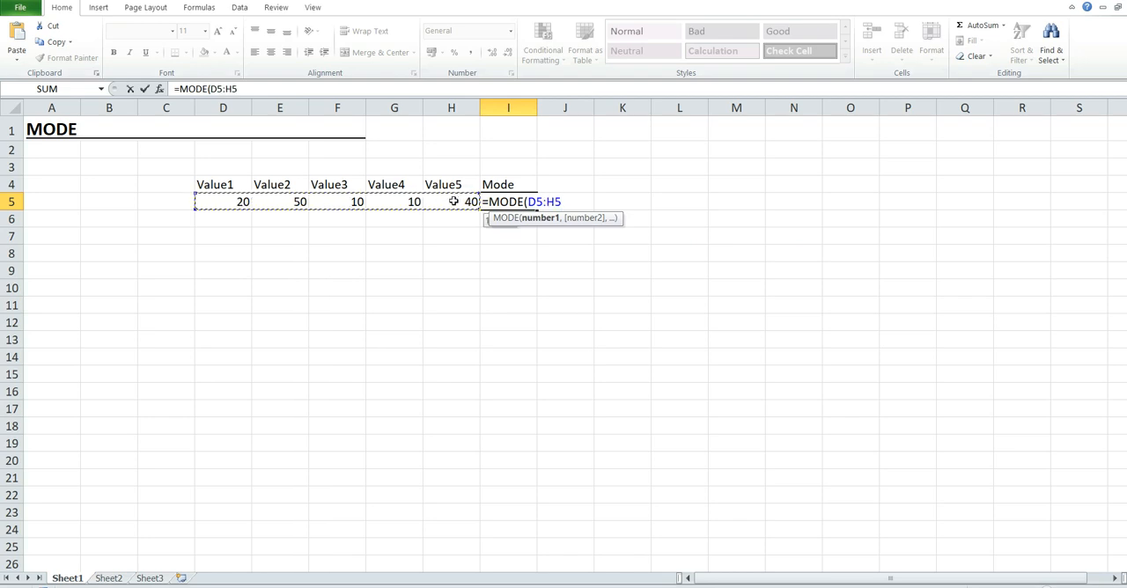
{"action": "type", "text": ")"}
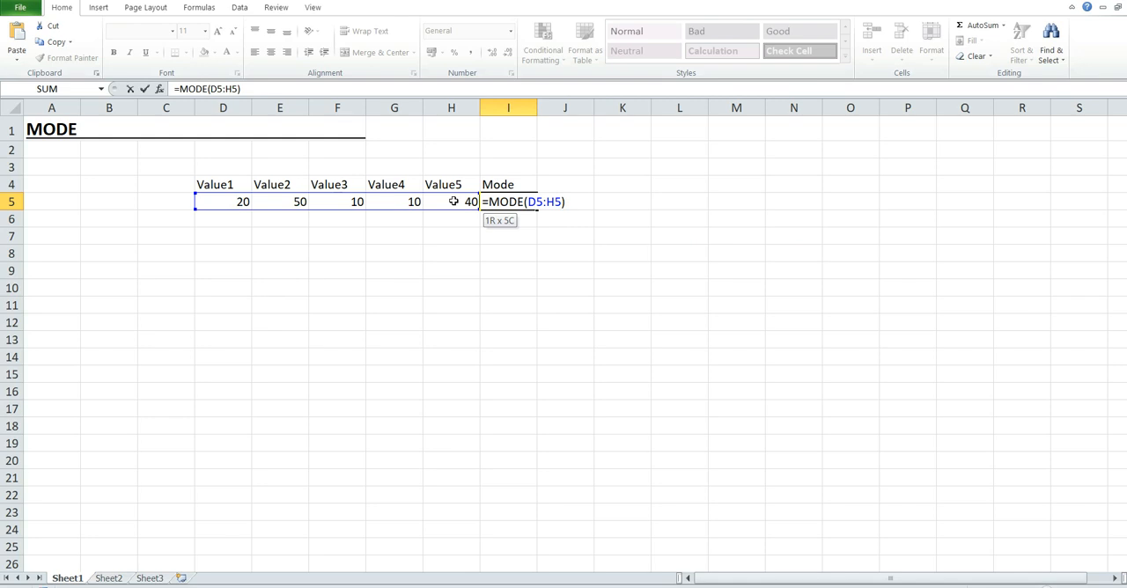
{"action": "key", "text": "Return"}
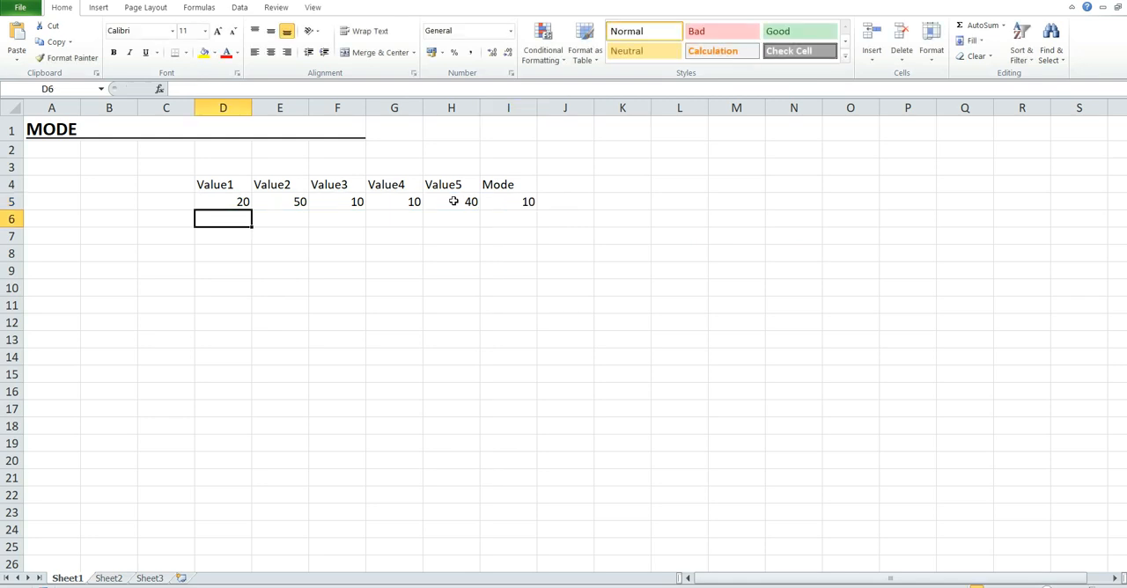
Step: Check the mode formula's result in I5 against the repeated values in F5:G5
{"action": "left_click", "coordinate": [504, 203]}
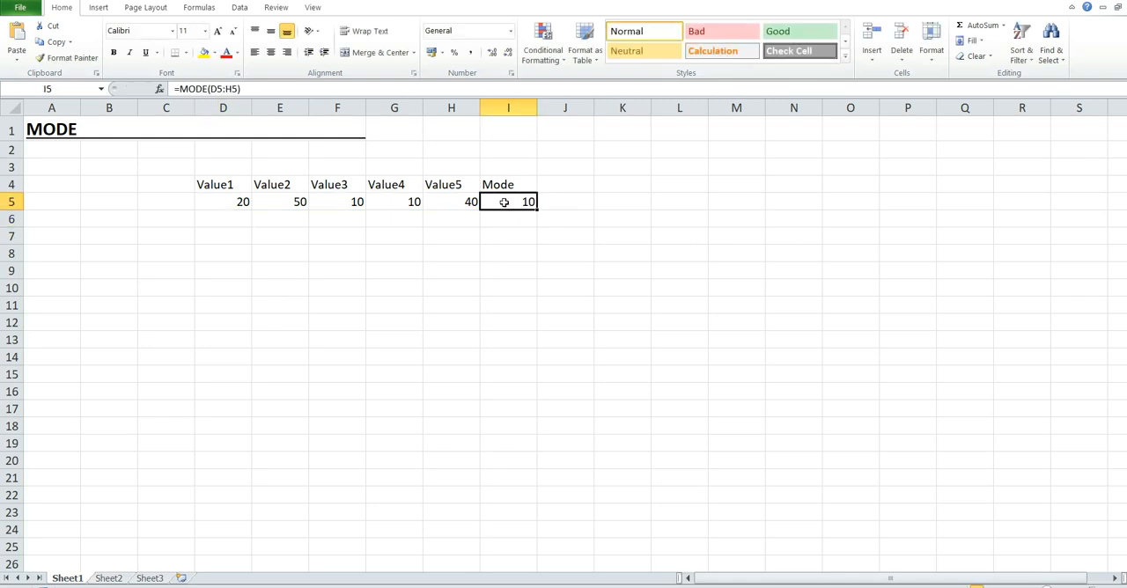
{"action": "left_click", "coordinate": [350, 201]}
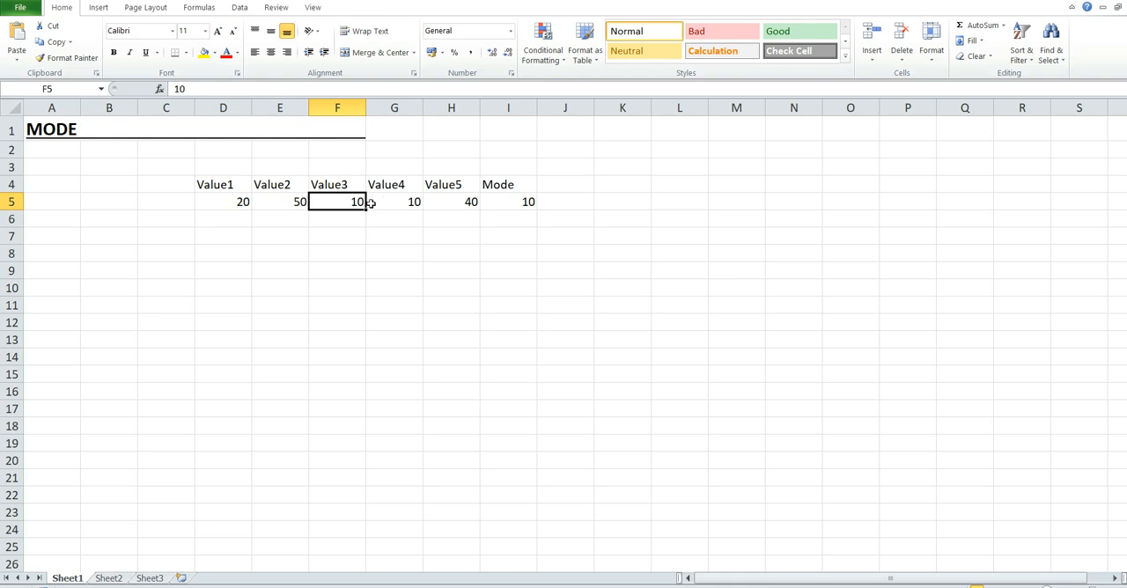
{"action": "left_click", "coordinate": [392, 205], "text": "shift"}
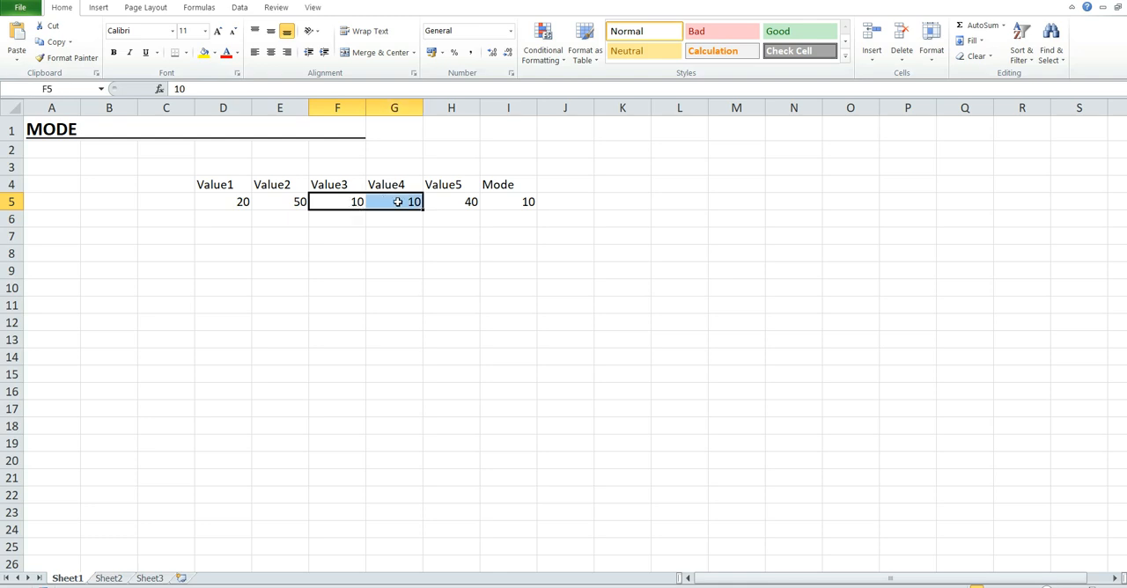
{"action": "left_click", "coordinate": [501, 203]}
Step: Give the range D4:I5 a dark grey fill and apply All Borders to it
{"action": "left_click", "coordinate": [216, 182]}
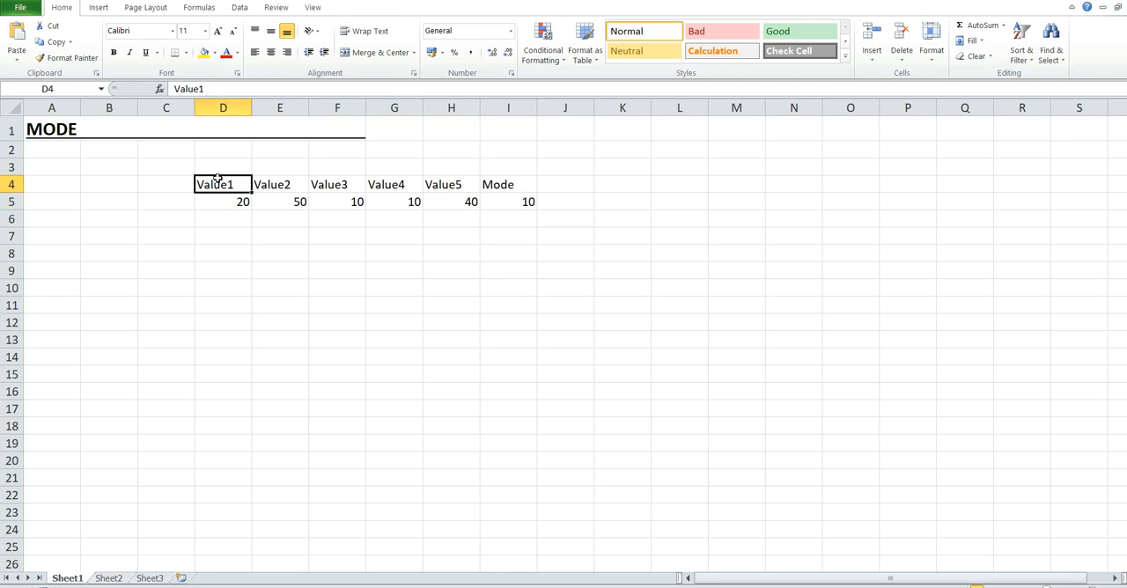
{"action": "left_click", "coordinate": [506, 201], "text": "shift"}
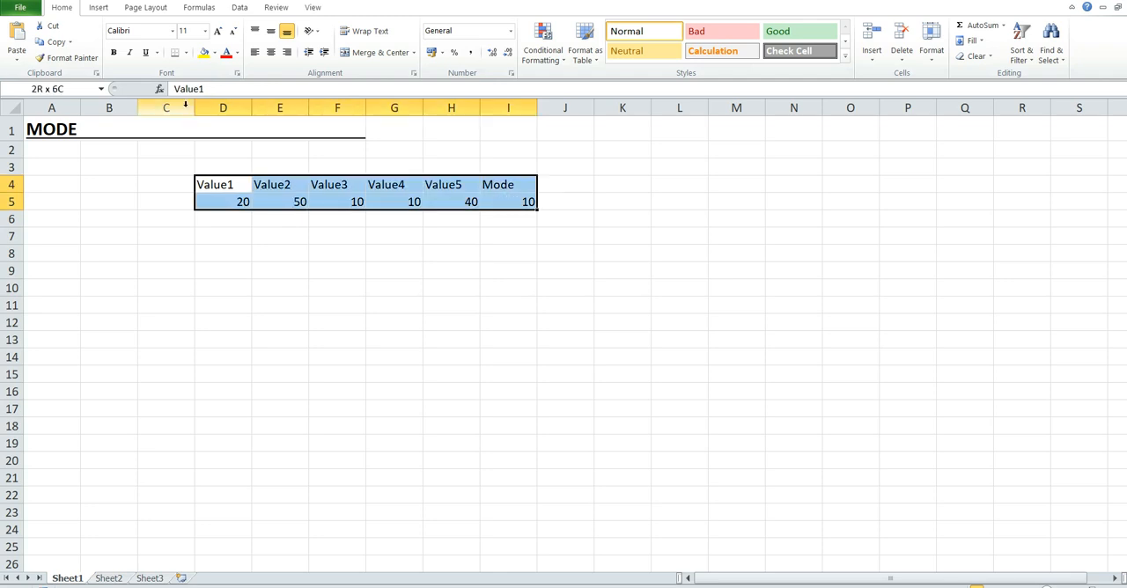
{"action": "left_click", "coordinate": [214, 53]}
{"action": "left_click", "coordinate": [202, 128]}
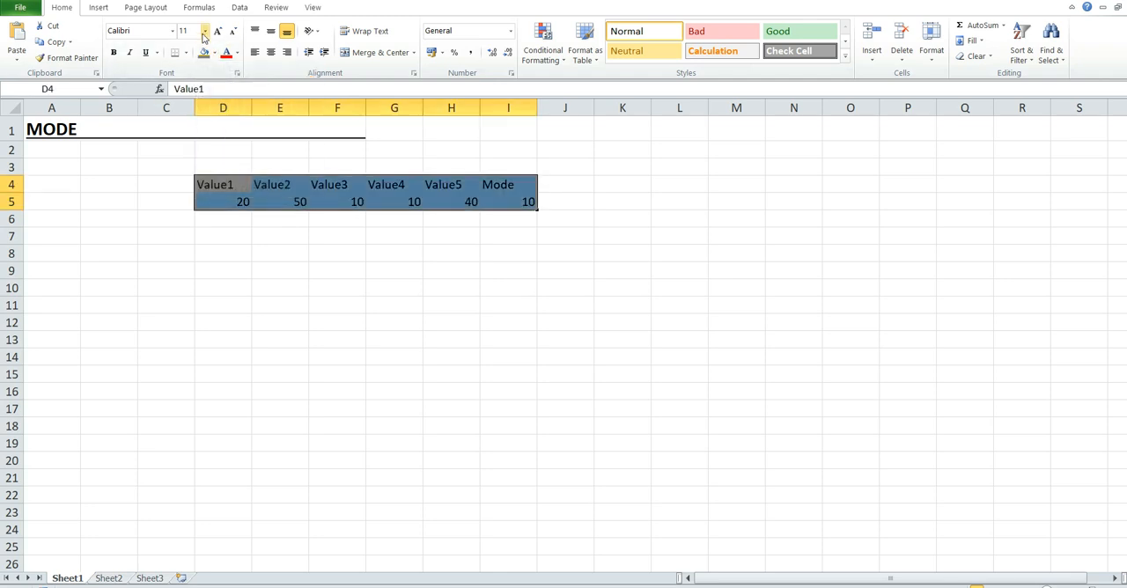
{"action": "left_click", "coordinate": [183, 53]}
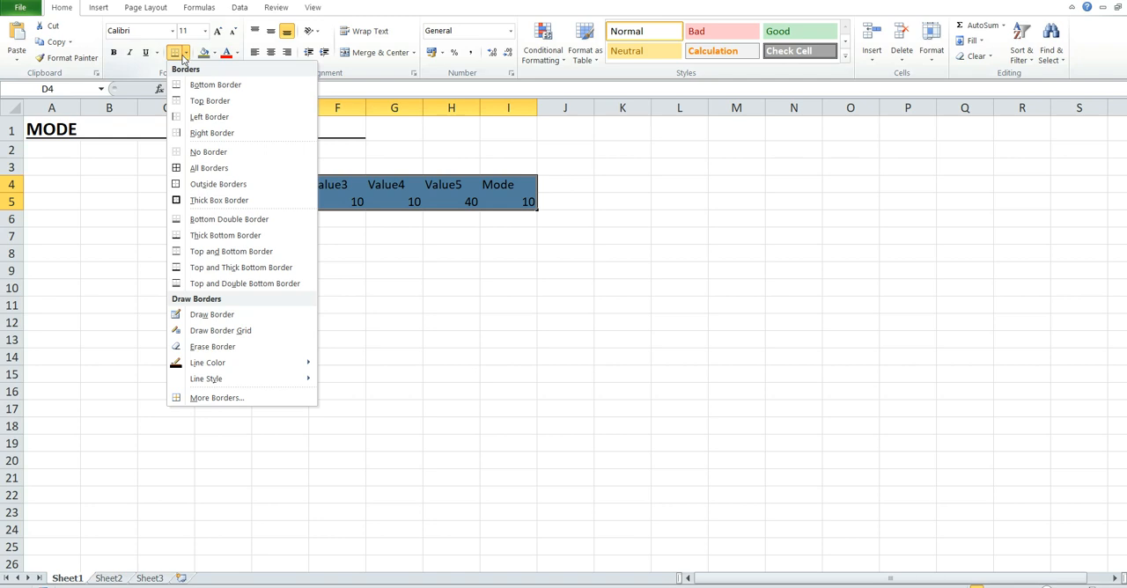
{"action": "left_click", "coordinate": [204, 167]}
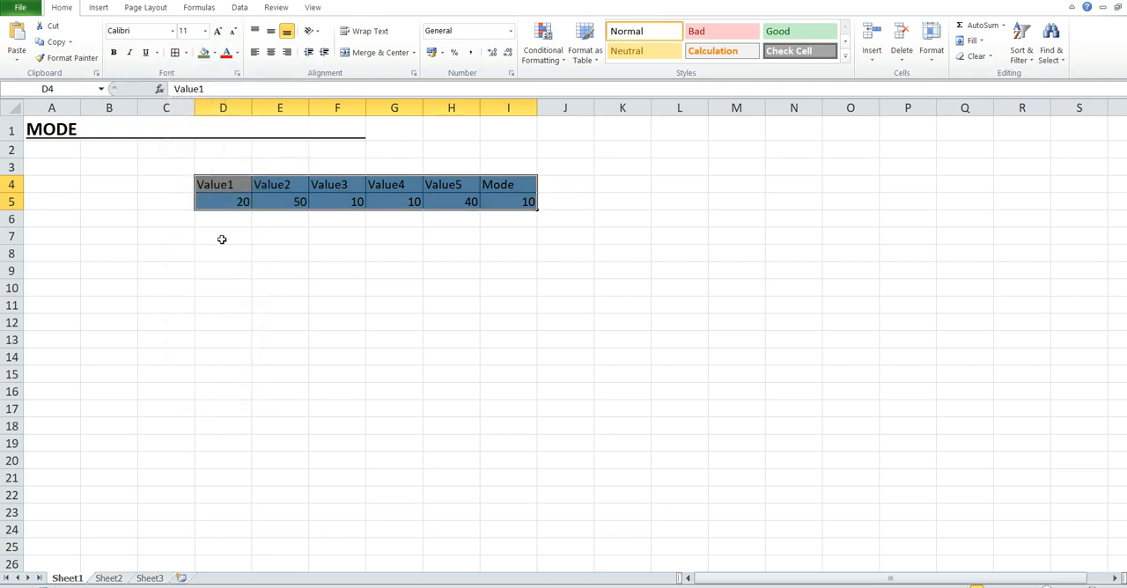
Step: Fill cells D7 to H7 with the values 40, 20, 40, 10 and 40
{"action": "left_click", "coordinate": [226, 243]}
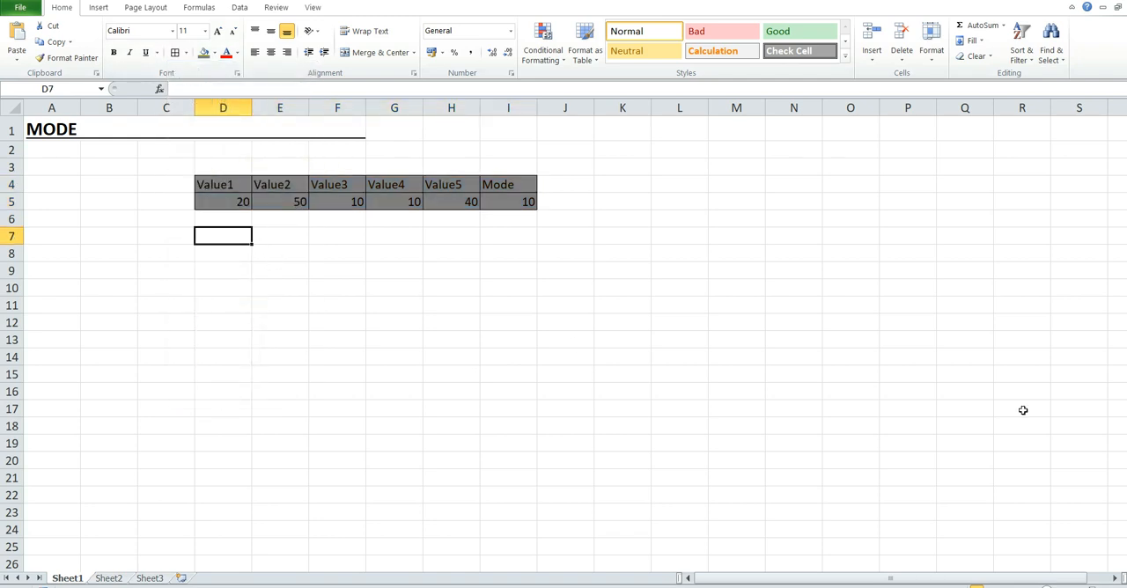
{"action": "type", "text": "40"}
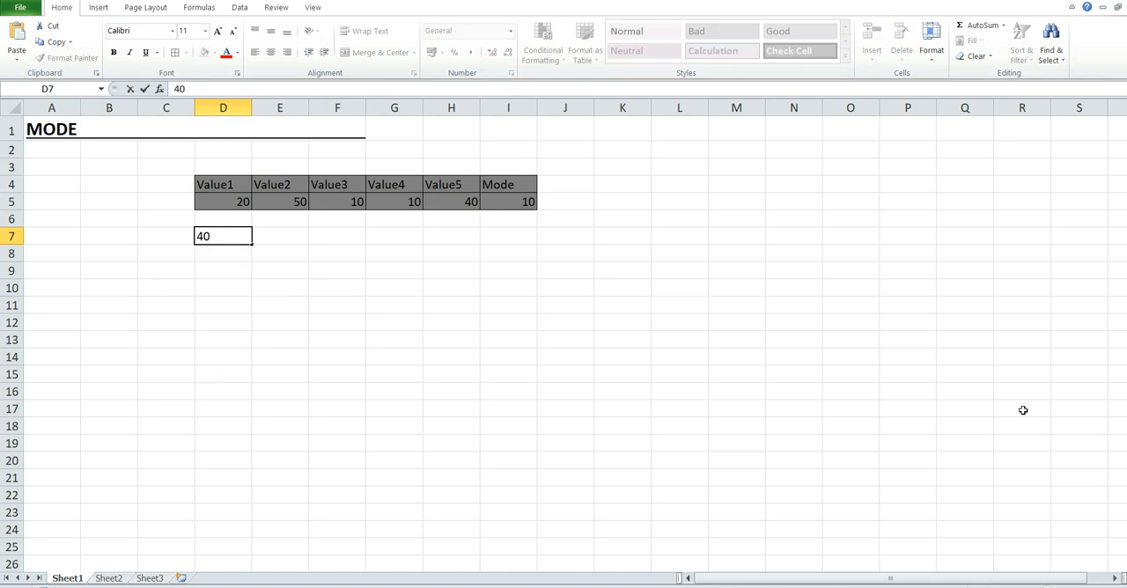
{"action": "key", "text": "Tab"}
{"action": "type", "text": "20"}
{"action": "key", "text": "Tab"}
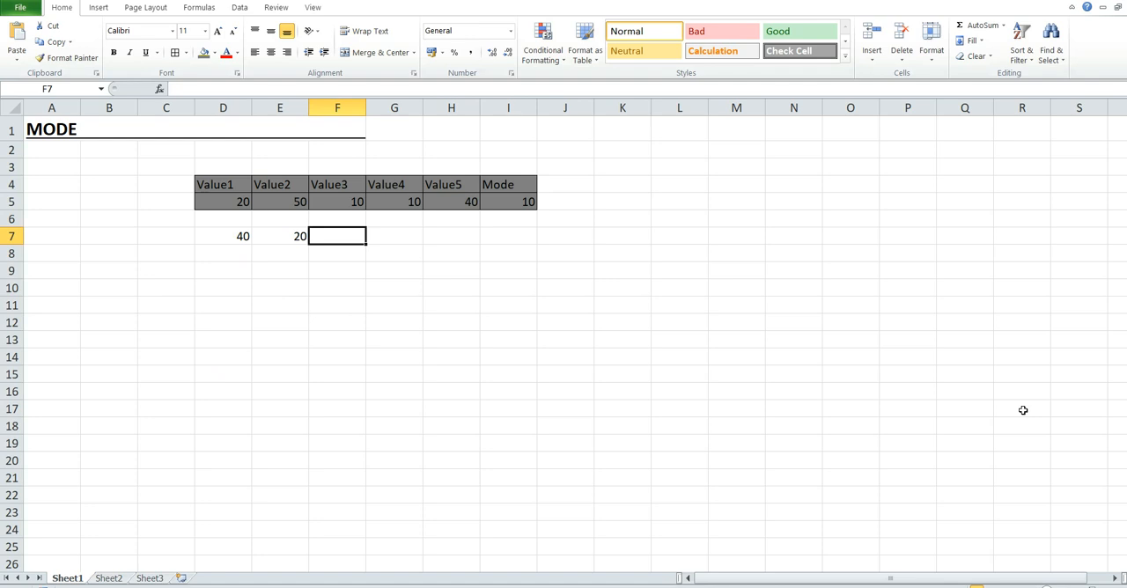
{"action": "type", "text": "40"}
{"action": "key", "text": "Tab"}
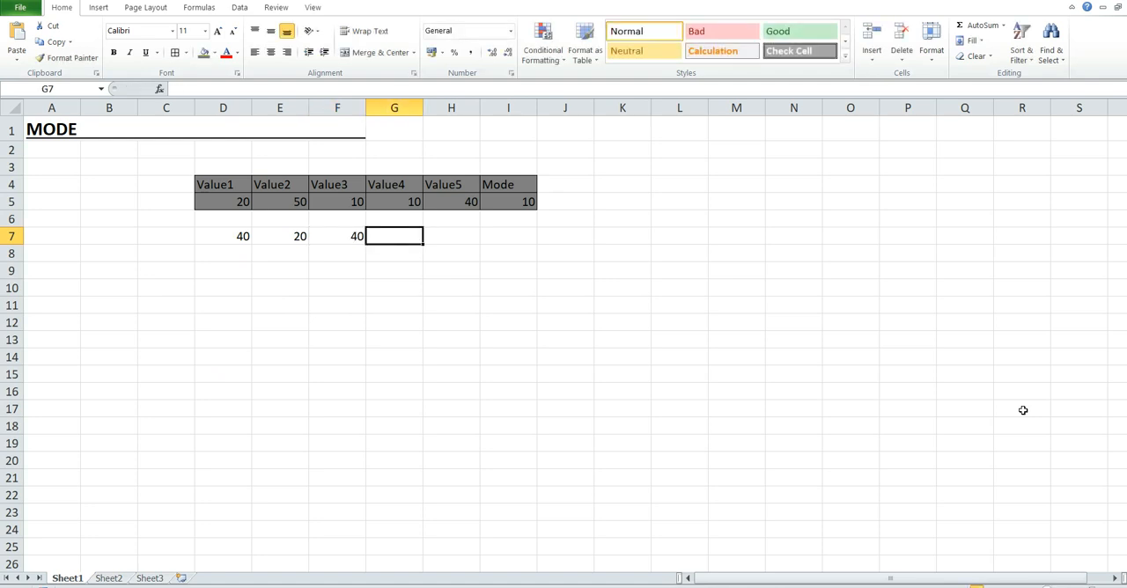
{"action": "type", "text": "10"}
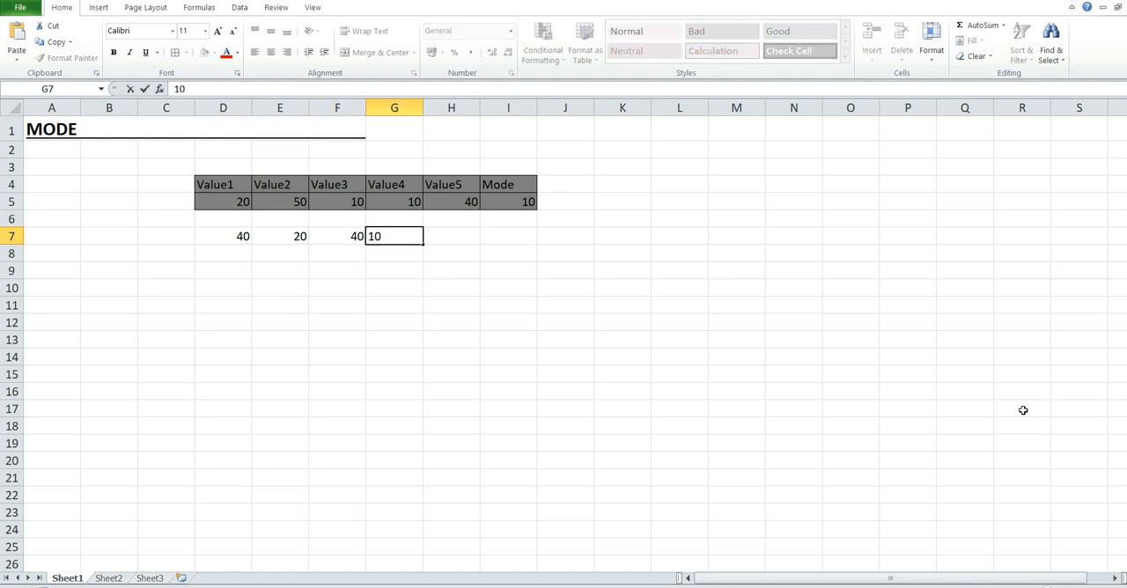
{"action": "key", "text": "Tab"}
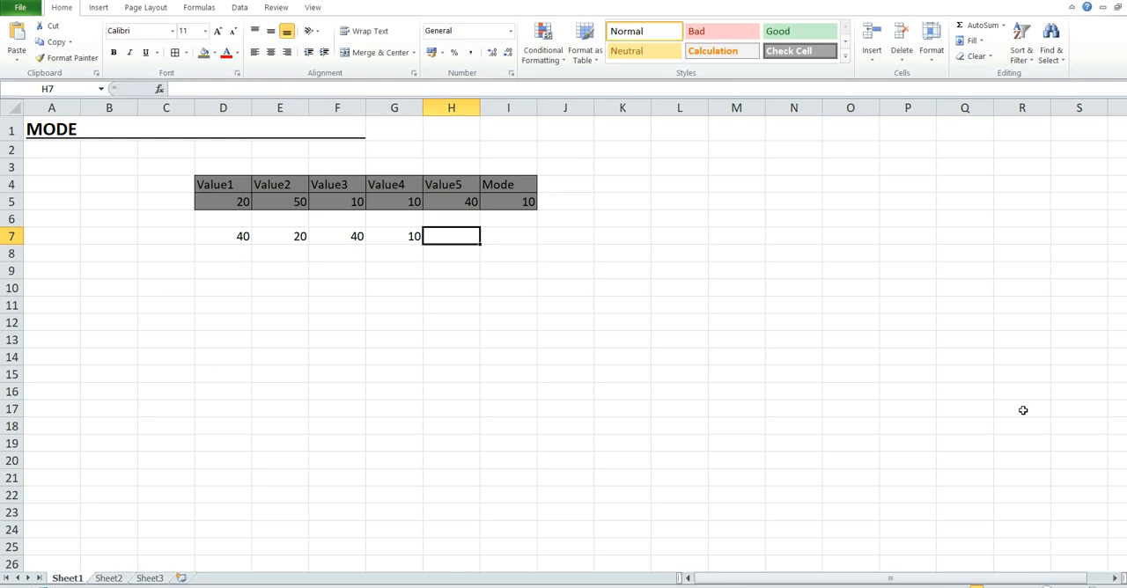
{"action": "type", "text": "40"}
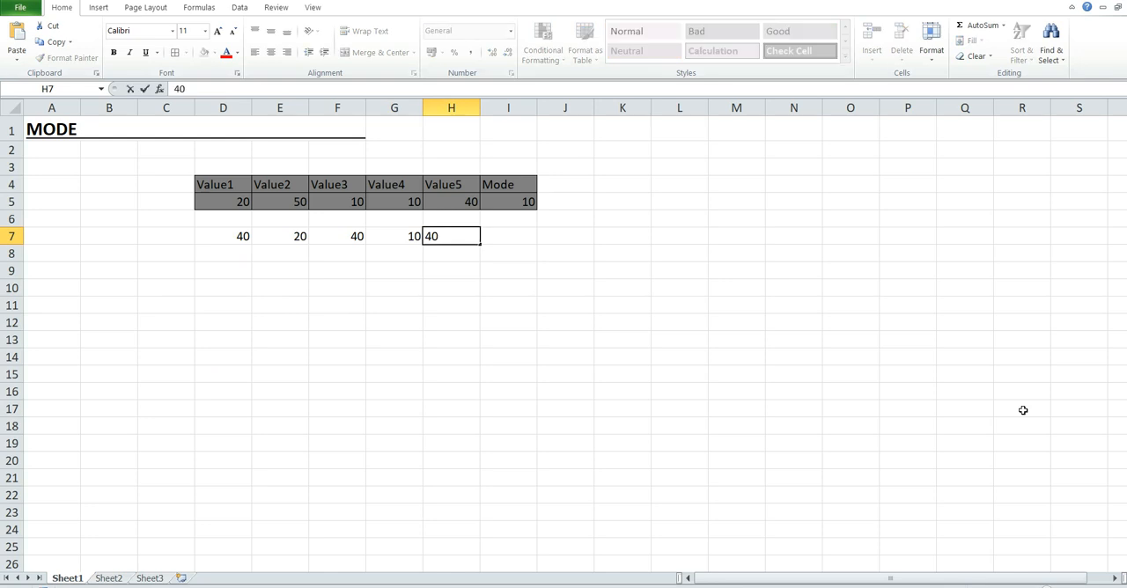
{"action": "key", "text": "Tab"}
Step: Calculate the mode of the row 7 values in cell I7 with the formula =MODE(D7:H7)
{"action": "type", "text": "="}
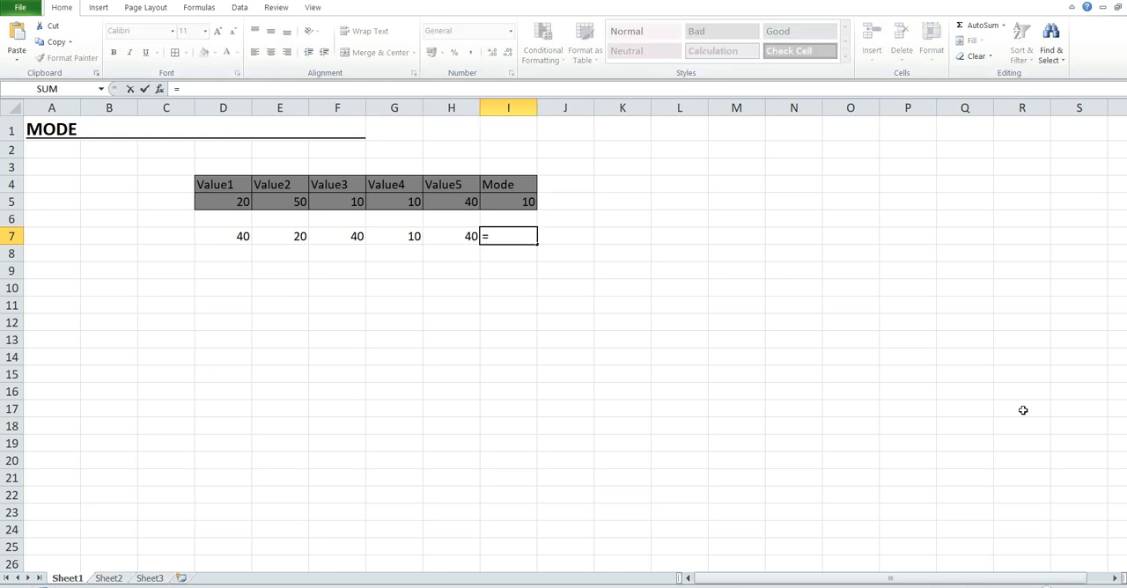
{"action": "type", "text": "MODE"}
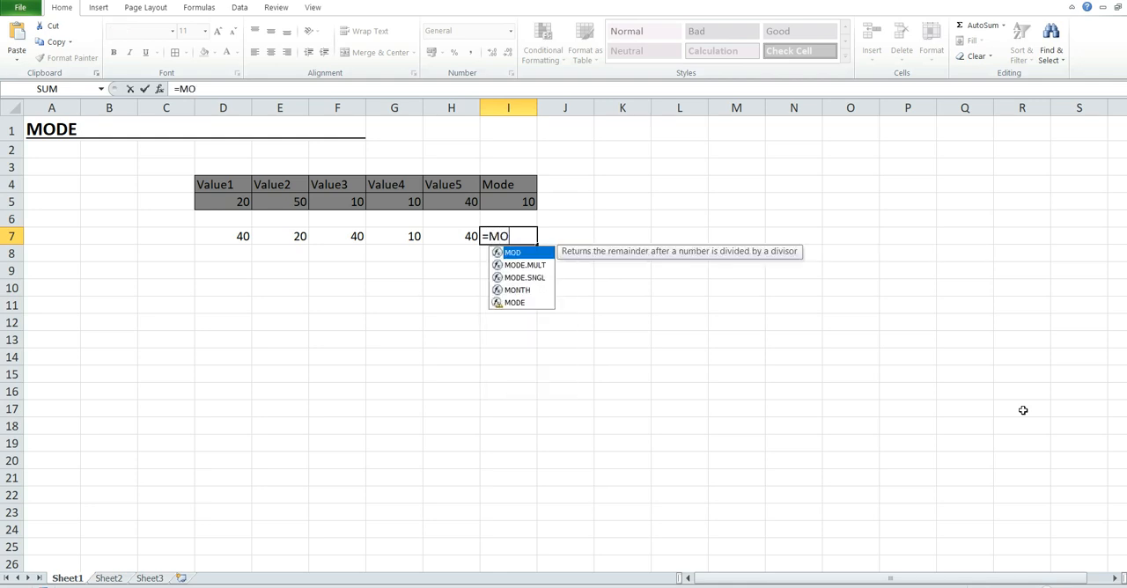
{"action": "key", "text": "Down"}
{"action": "key", "text": "Down"}
{"action": "key", "text": "Tab"}
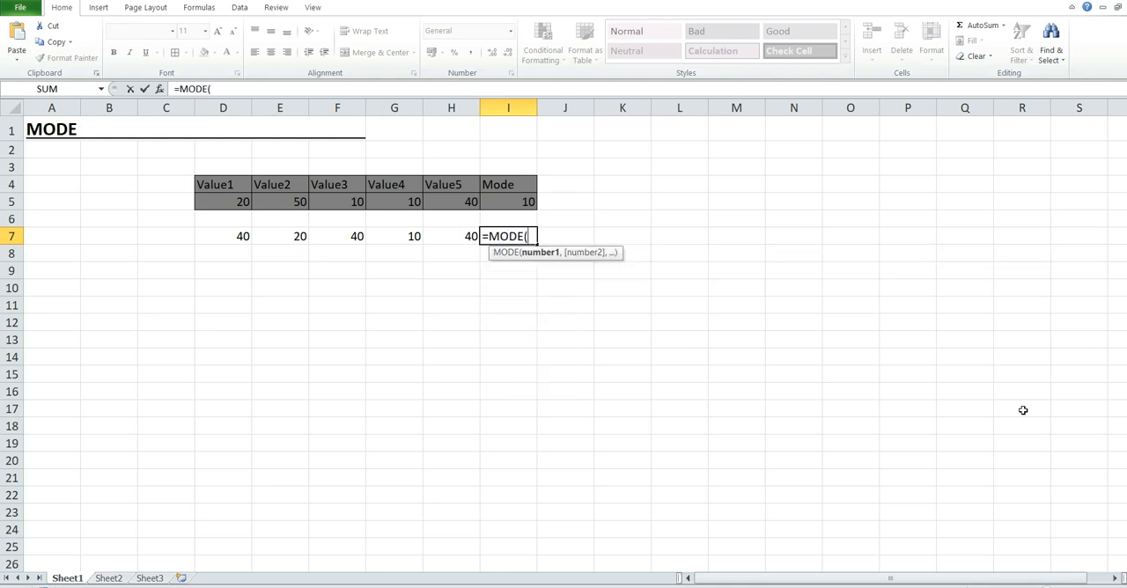
{"action": "left_click", "coordinate": [240, 238]}
{"action": "left_click", "coordinate": [462, 236], "text": "shift"}
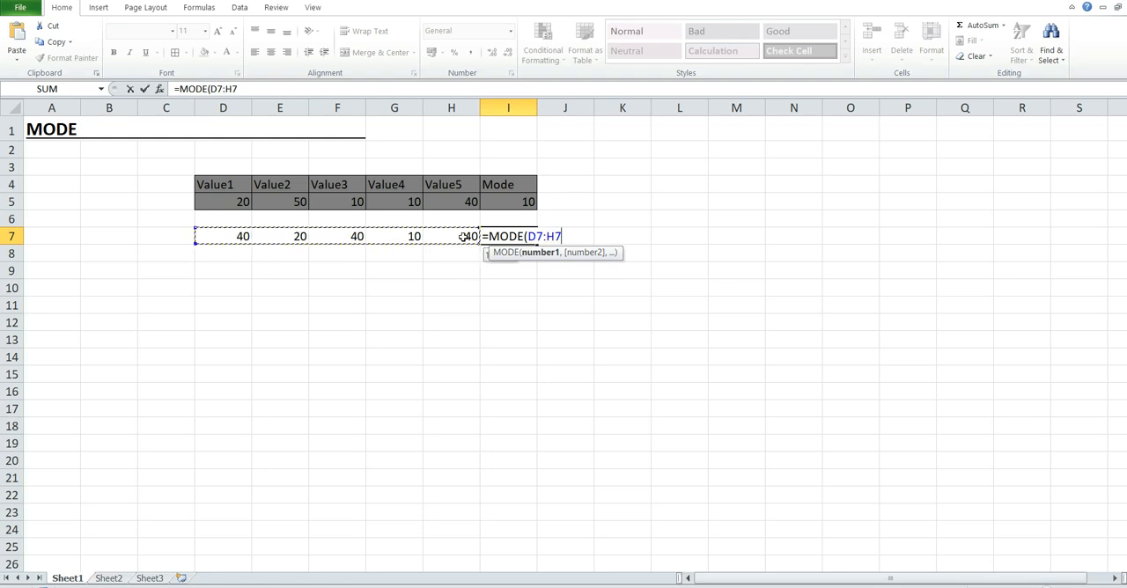
{"action": "type", "text": ")"}
{"action": "key", "text": "Return"}
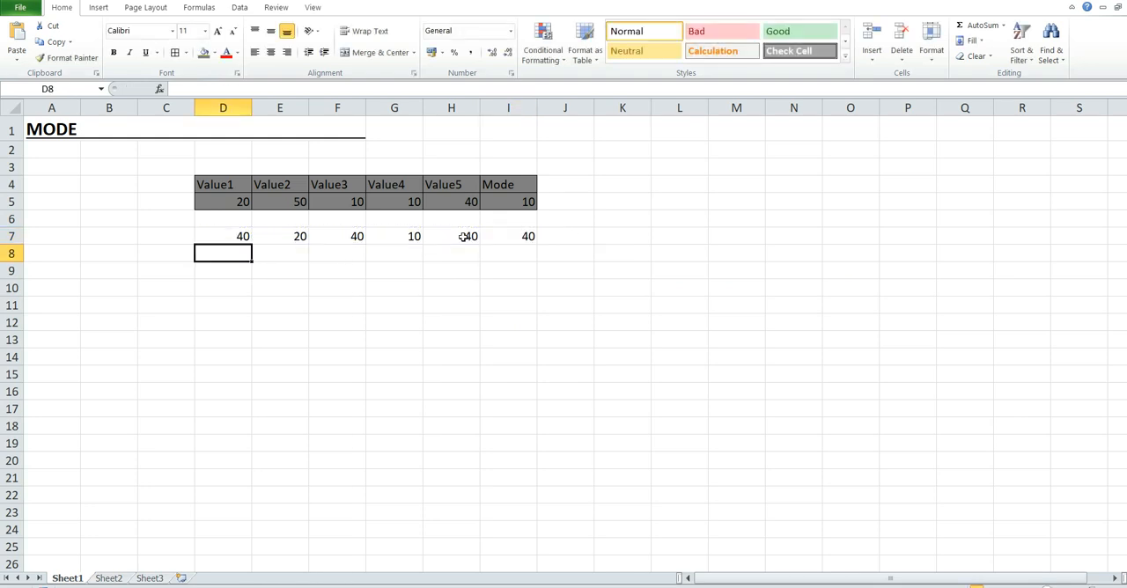
{"action": "left_click", "coordinate": [526, 236]}
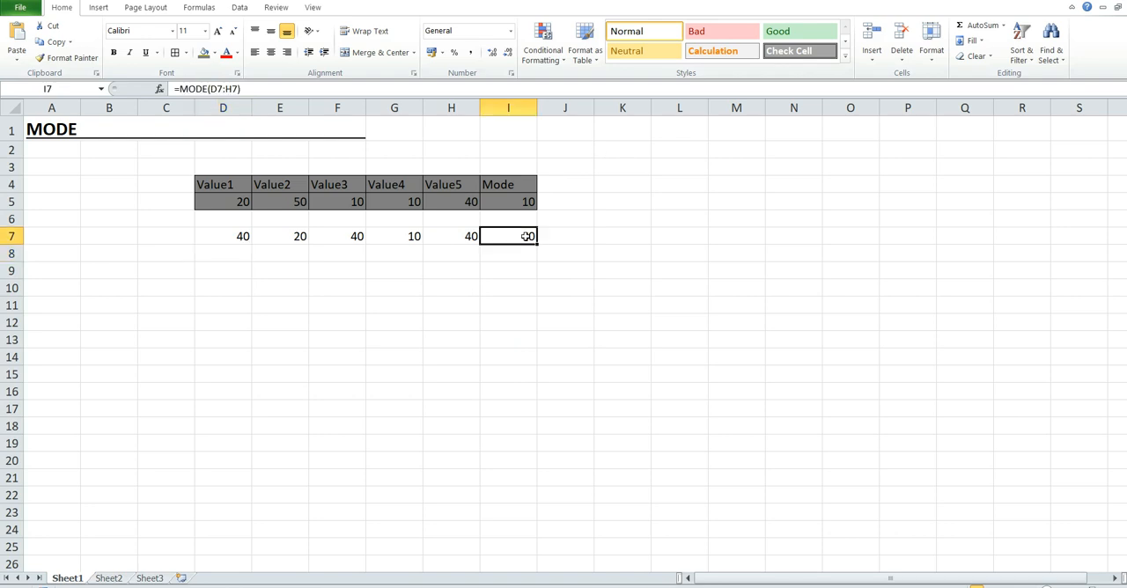
Step: Give the range D7:I7 the same dark grey fill and All Borders as the rows above
{"action": "left_click", "coordinate": [235, 235]}
{"action": "left_click", "coordinate": [522, 236], "text": "shift"}
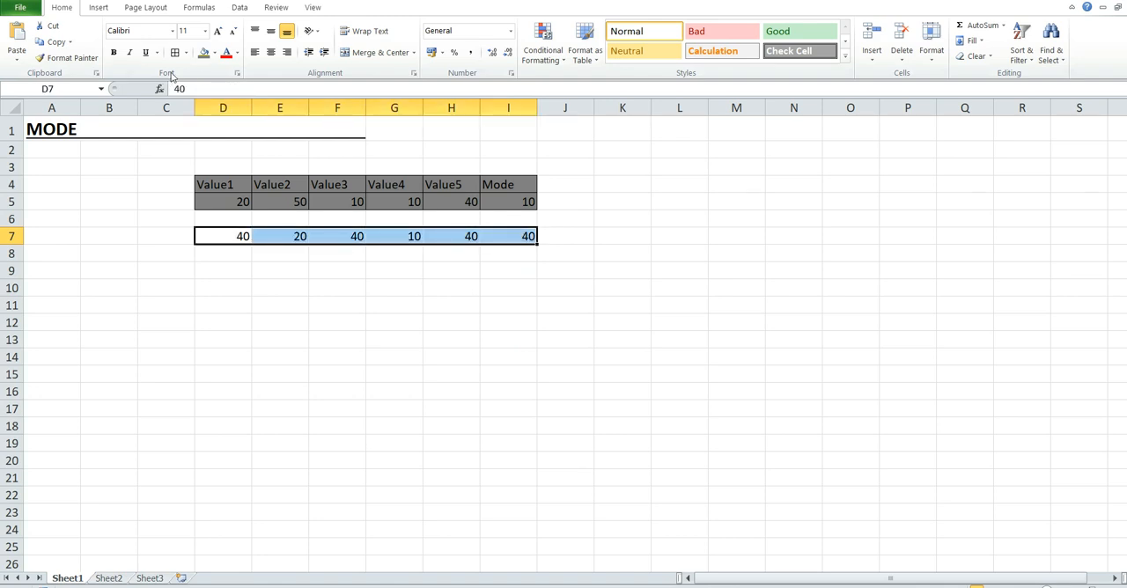
{"action": "left_click", "coordinate": [203, 52]}
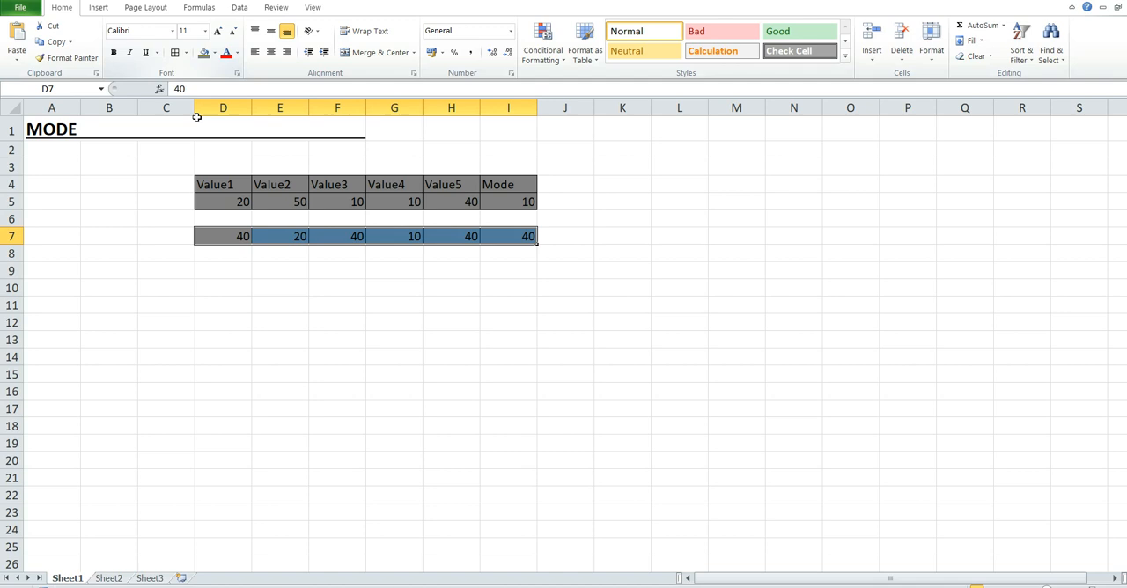
Step: Fill cells D9 to H9 with the values 10, 10, 90, 20 and 20
{"action": "left_click", "coordinate": [224, 268]}
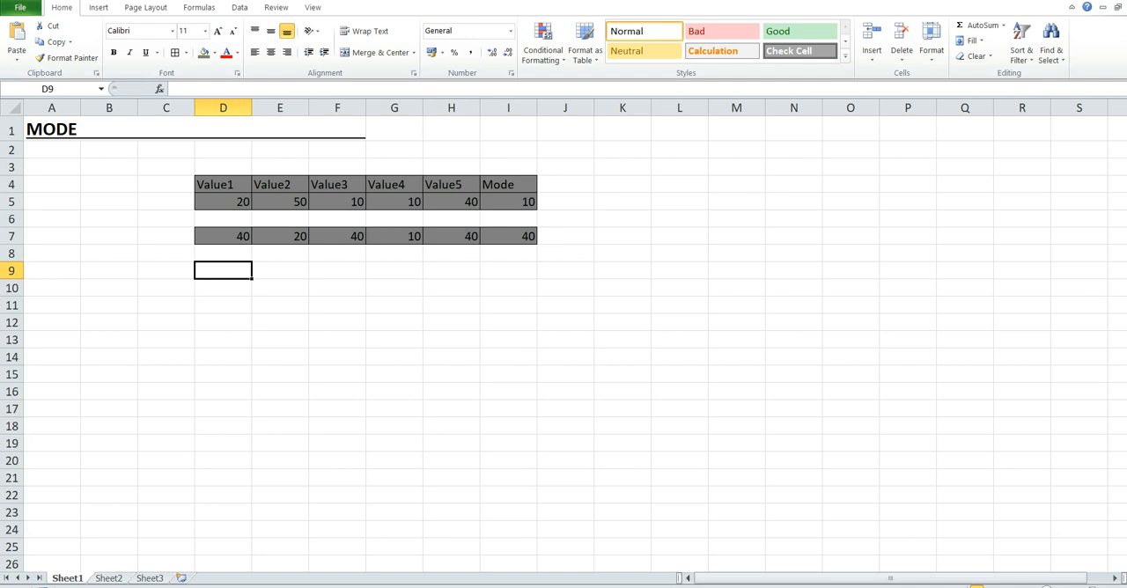
{"action": "type", "text": "0"}
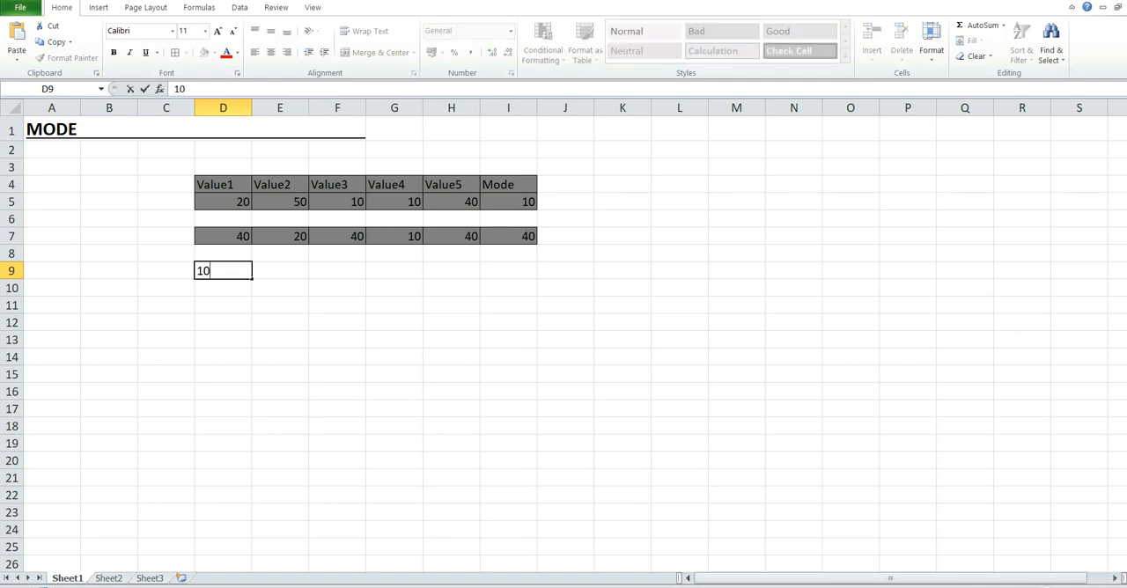
{"action": "key", "text": "Tab"}
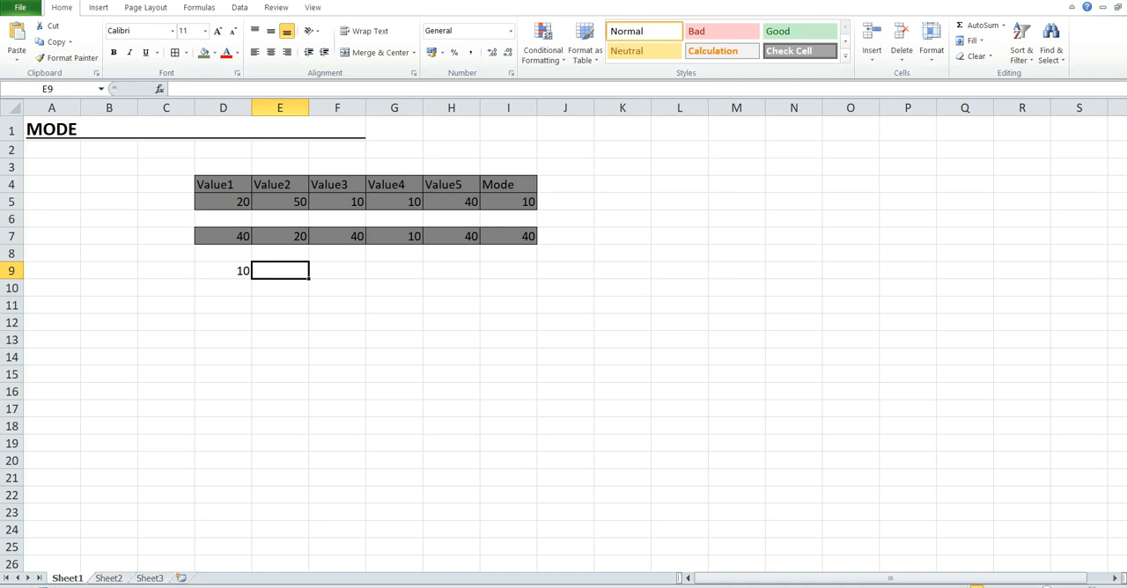
{"action": "type", "text": "10"}
{"action": "key", "text": "Tab"}
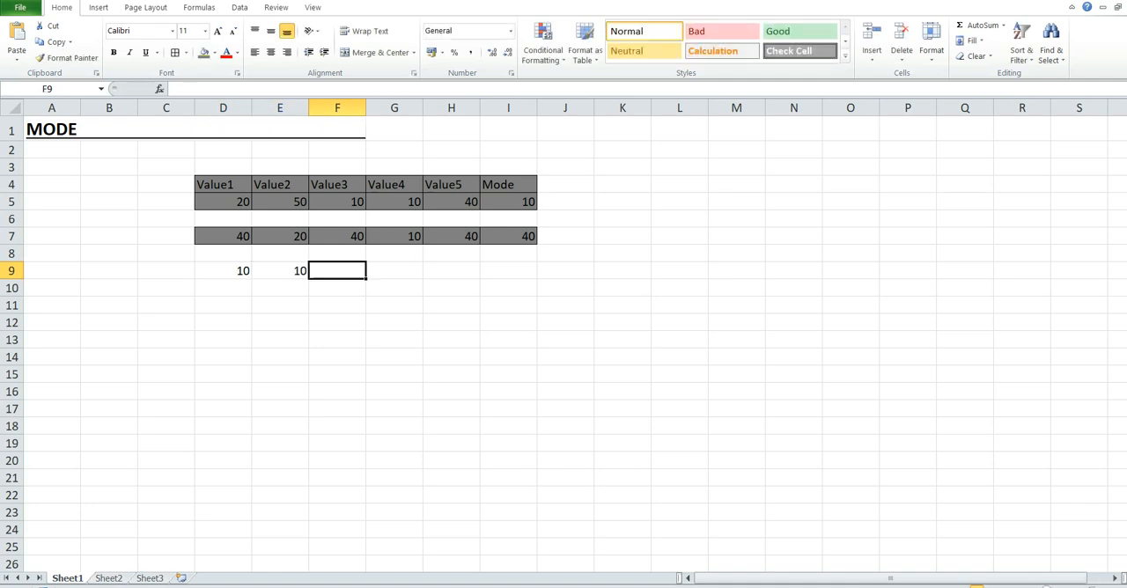
{"action": "type", "text": "90"}
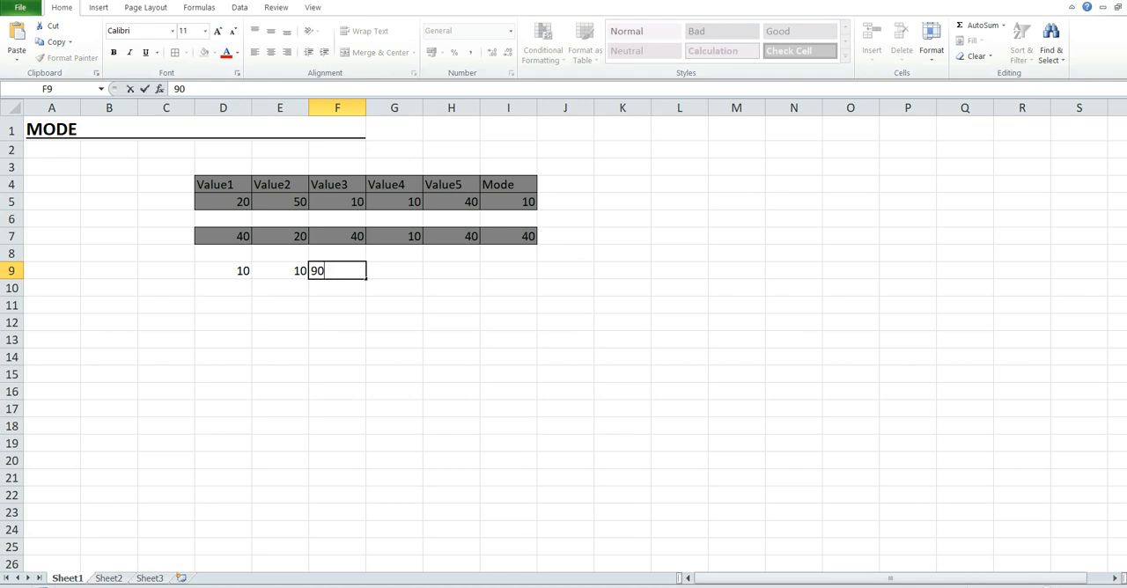
{"action": "key", "text": "Tab"}
{"action": "type", "text": "20"}
{"action": "key", "text": "Tab"}
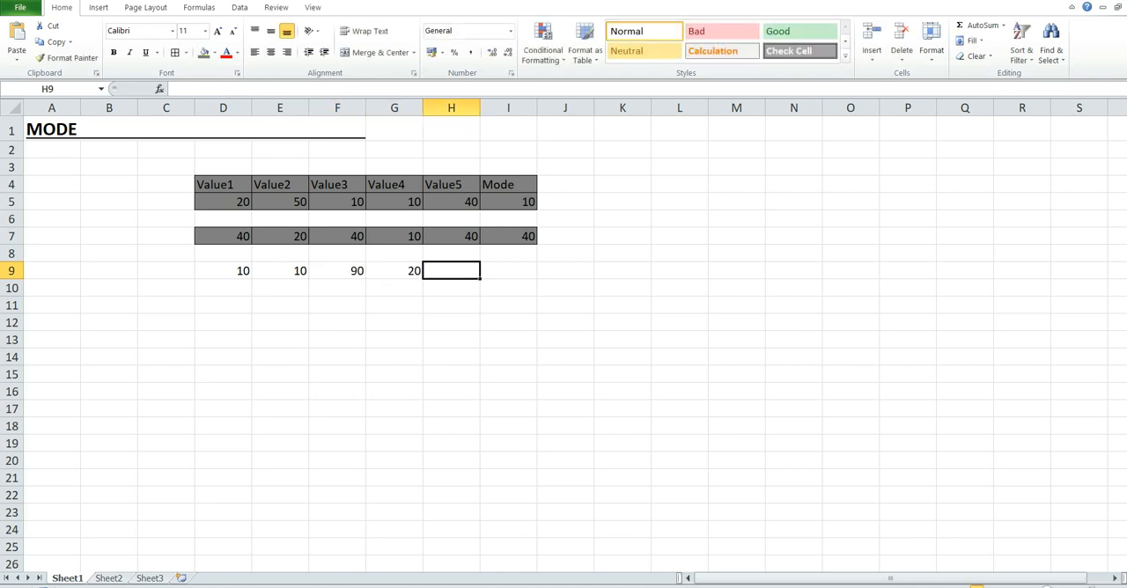
{"action": "type", "text": "20"}
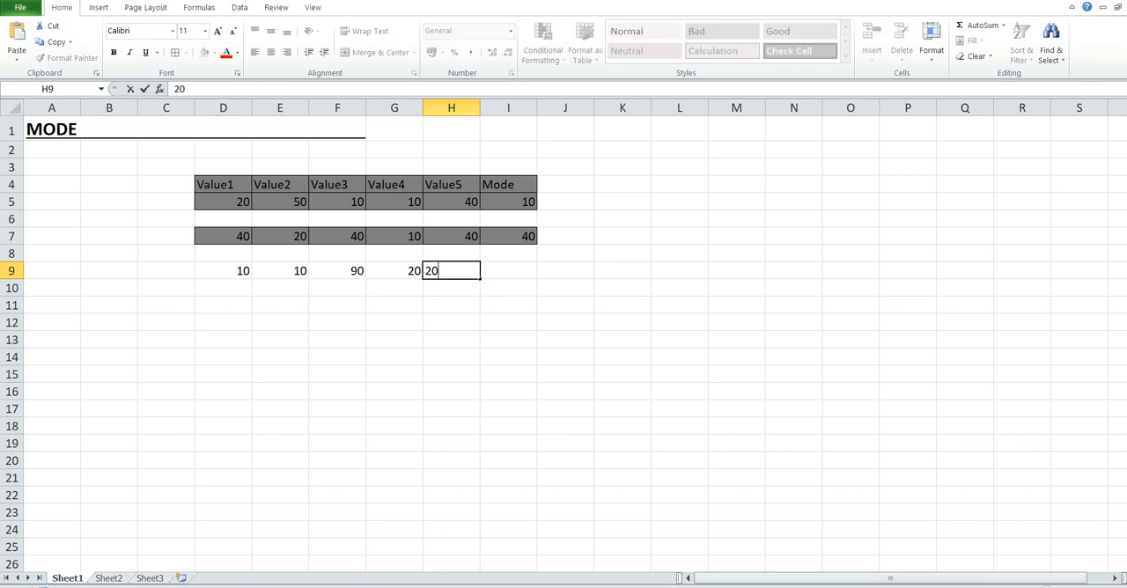
{"action": "key", "text": "Tab"}
Step: Calculate the mode of the row 9 values in cell I9 with the formula =MODE(D9:H9)
{"action": "type", "text": "+"}
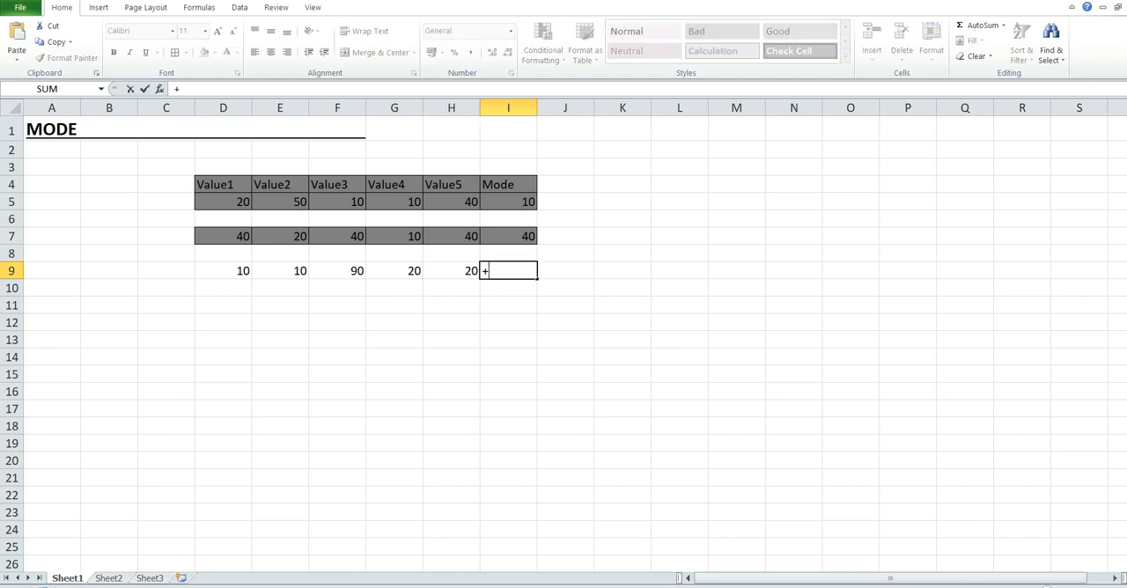
{"action": "key", "text": "BackSpace"}
{"action": "type", "text": "=mODE"}
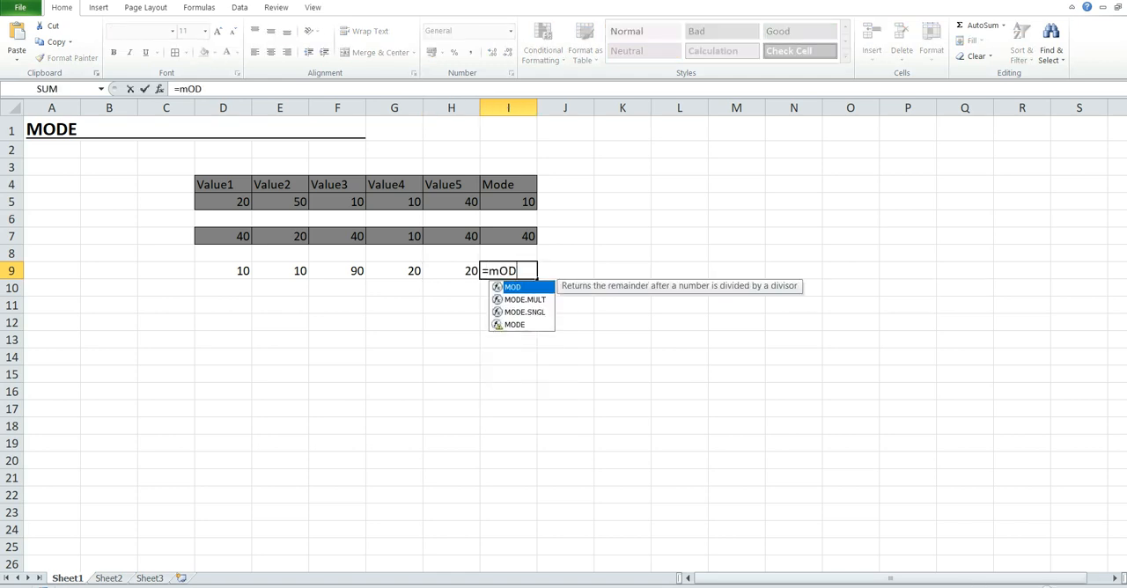
{"action": "key", "text": "Down"}
{"action": "key", "text": "Down"}
{"action": "key", "text": "Tab"}
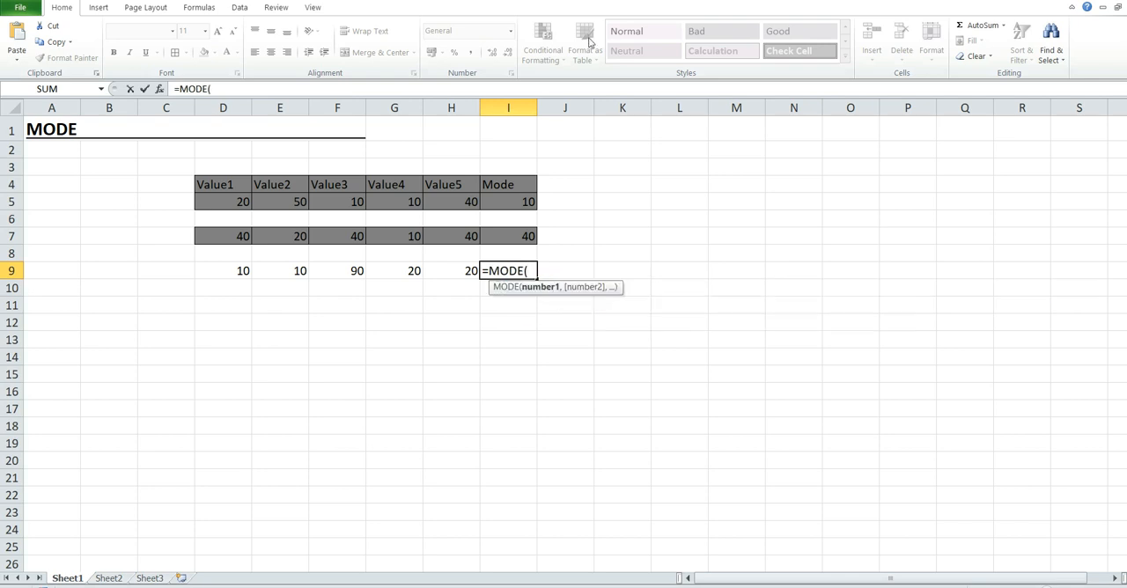
{"action": "left_click", "coordinate": [204, 269]}
{"action": "left_click", "coordinate": [458, 271], "text": "shift"}
{"action": "type", "text": ")"}
{"action": "key", "text": "Return"}
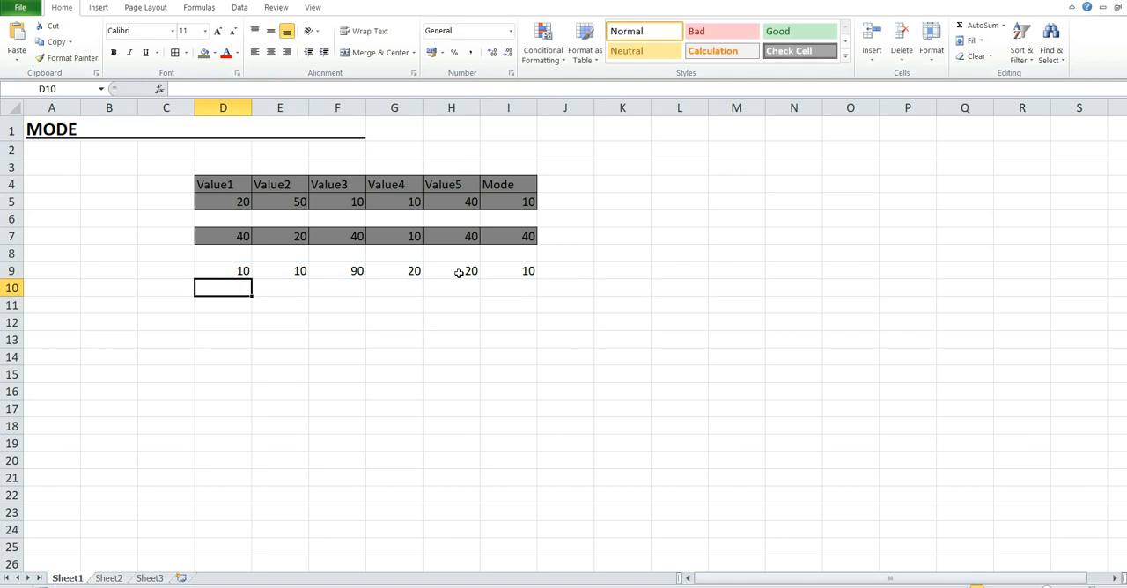
{"action": "left_click", "coordinate": [519, 274]}
Step: Give the range D9:I9 a dark grey fill and apply a Thick Box Border to it
{"action": "left_click", "coordinate": [224, 272]}
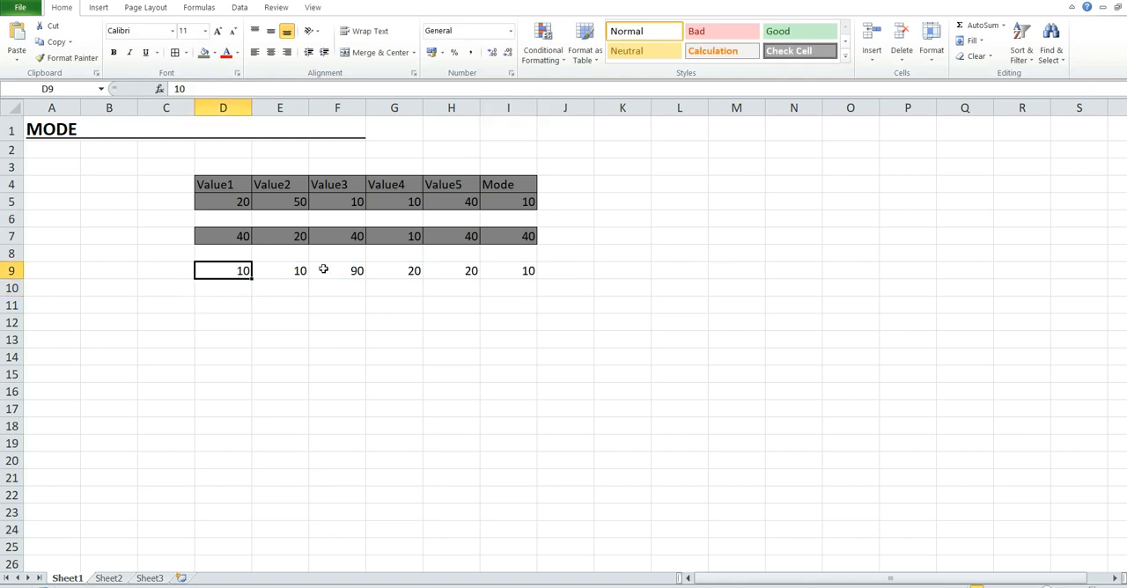
{"action": "left_click", "coordinate": [511, 270], "text": "shift"}
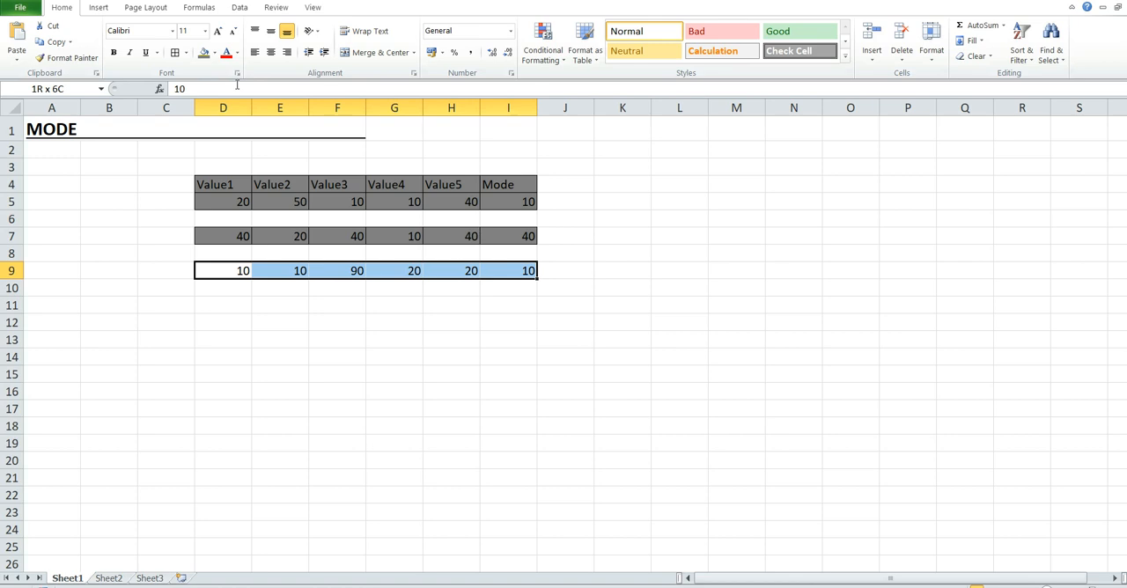
{"action": "left_click", "coordinate": [204, 53]}
{"action": "left_click", "coordinate": [187, 53]}
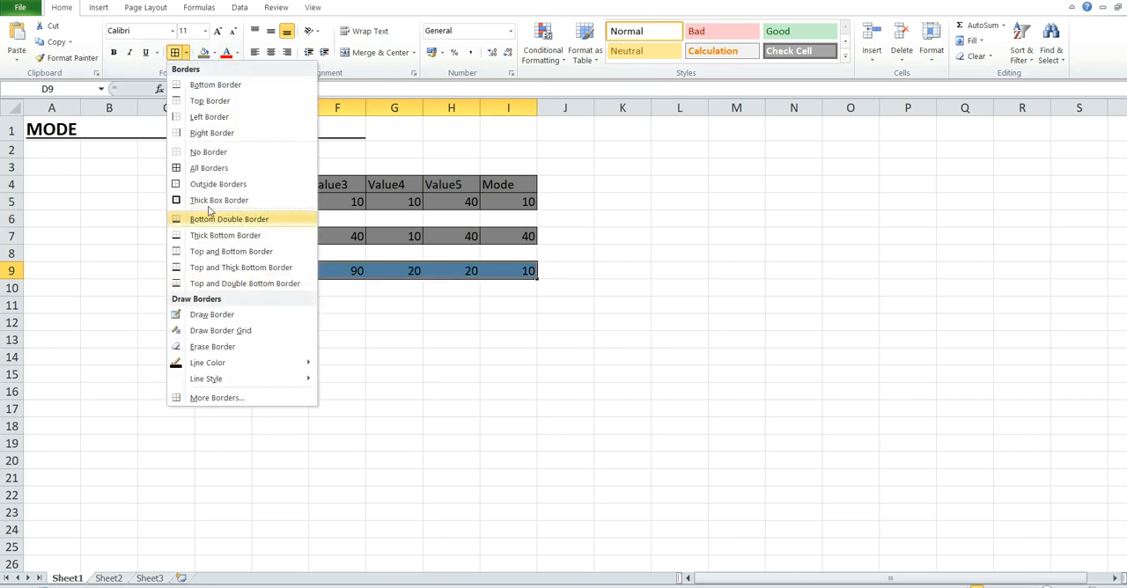
{"action": "left_click", "coordinate": [210, 196]}
Step: Fill cells D10 to H10 with the values 20, 20, 90, 10 and 10
{"action": "left_click", "coordinate": [234, 293]}
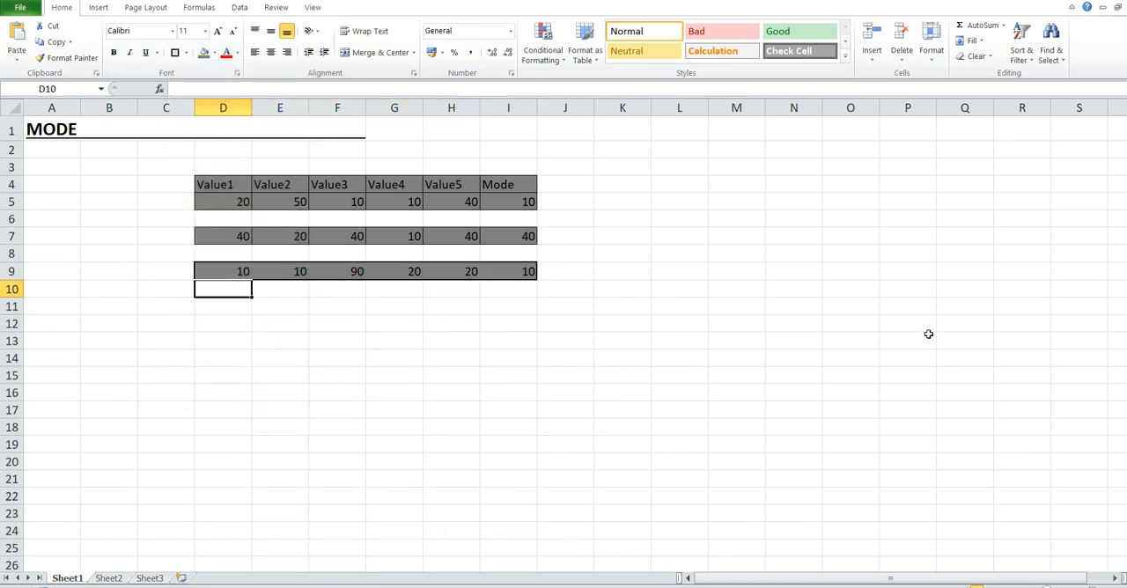
{"action": "type", "text": "20"}
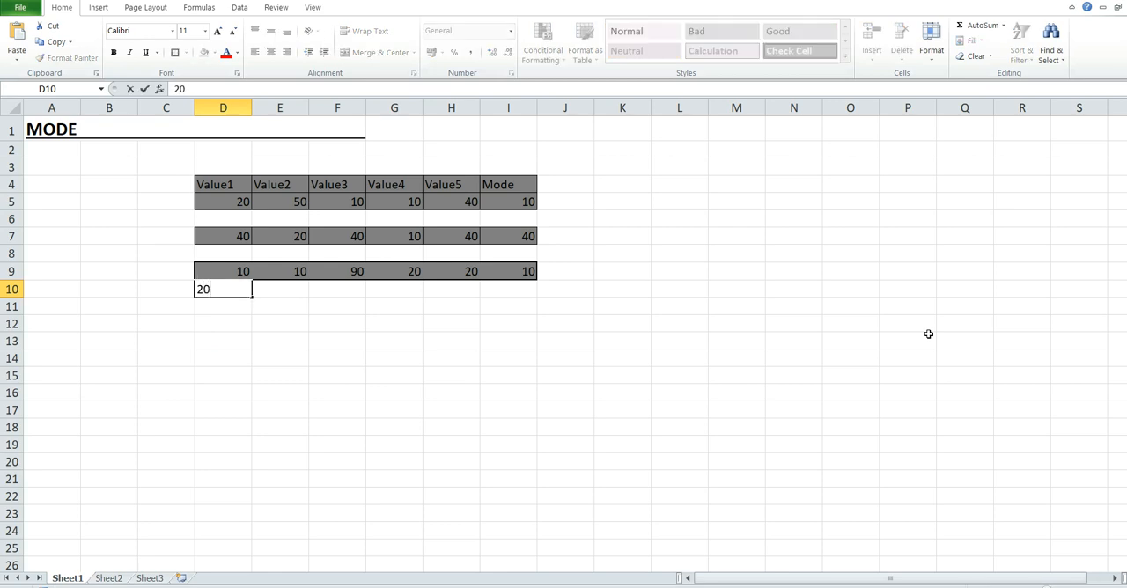
{"action": "key", "text": "Tab"}
{"action": "type", "text": "20"}
{"action": "key", "text": "Tab"}
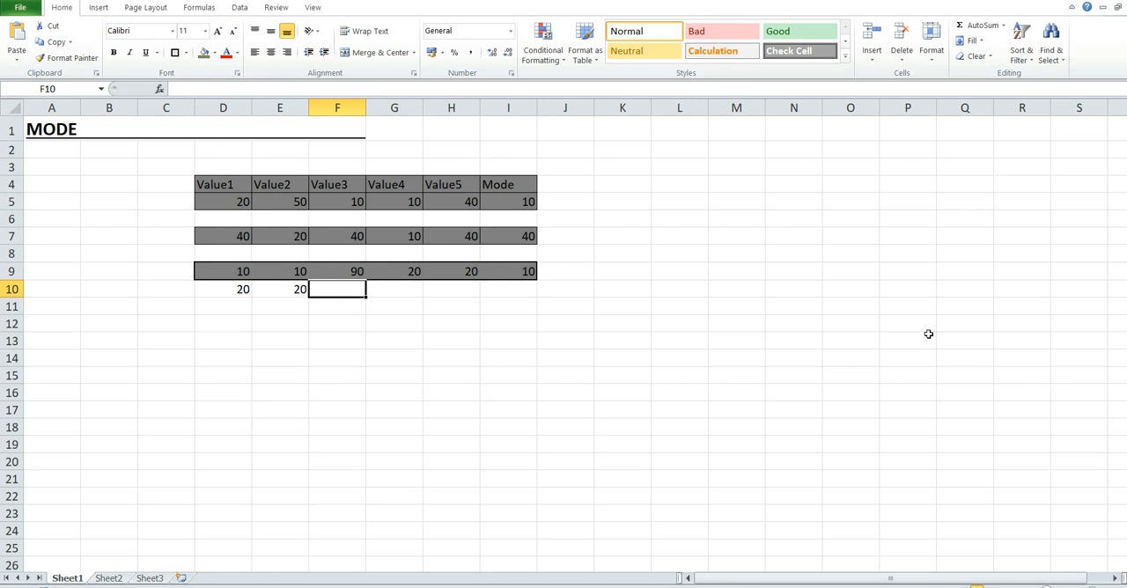
{"action": "type", "text": "90"}
{"action": "key", "text": "Tab"}
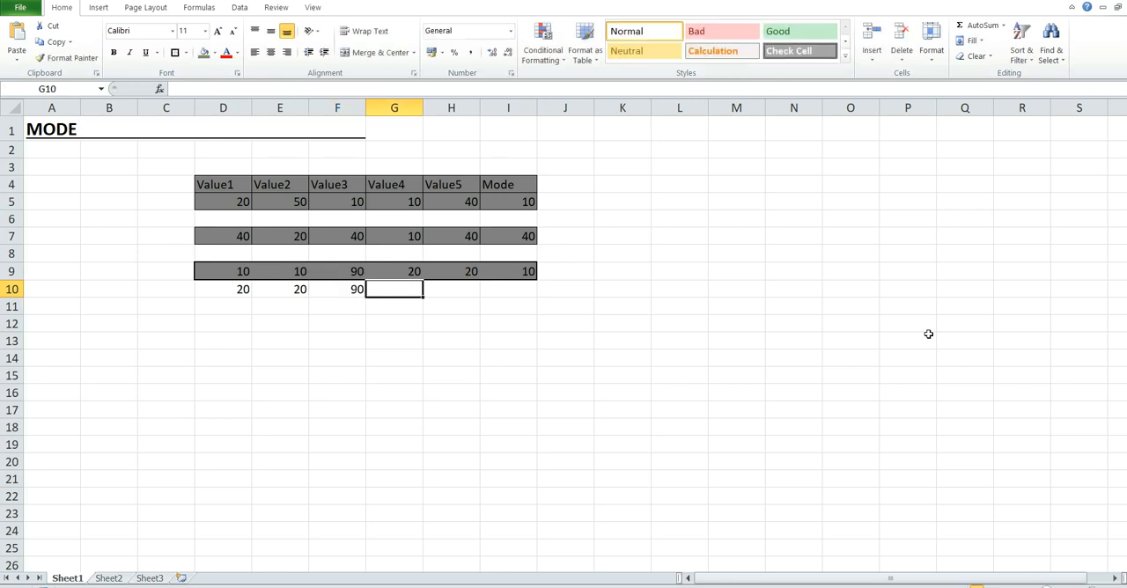
{"action": "type", "text": "101"}
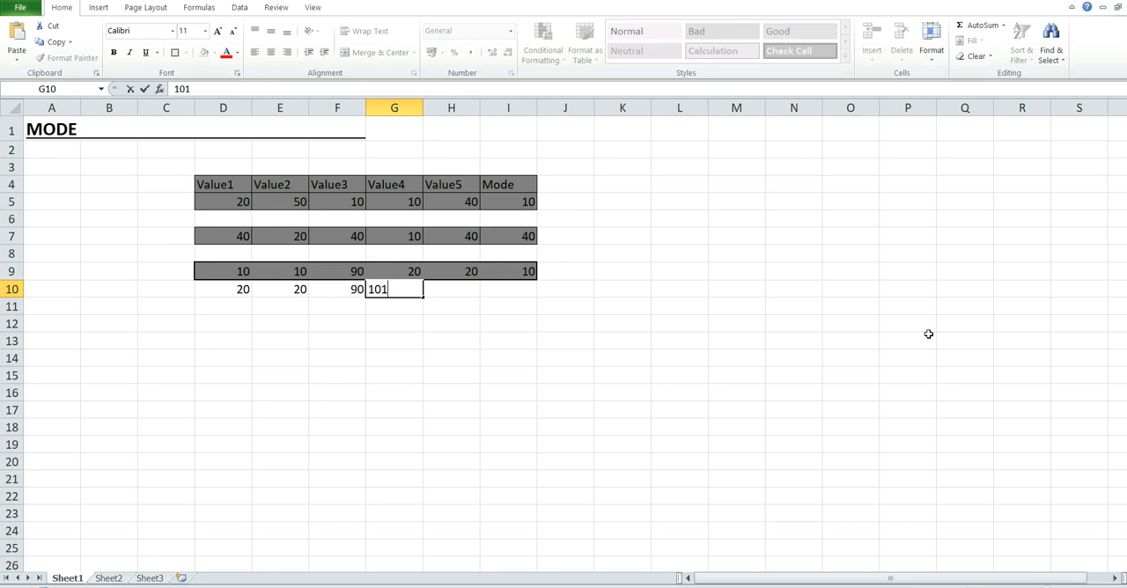
{"action": "key", "text": "BackSpace"}
{"action": "key", "text": "Tab"}
{"action": "type", "text": "10"}
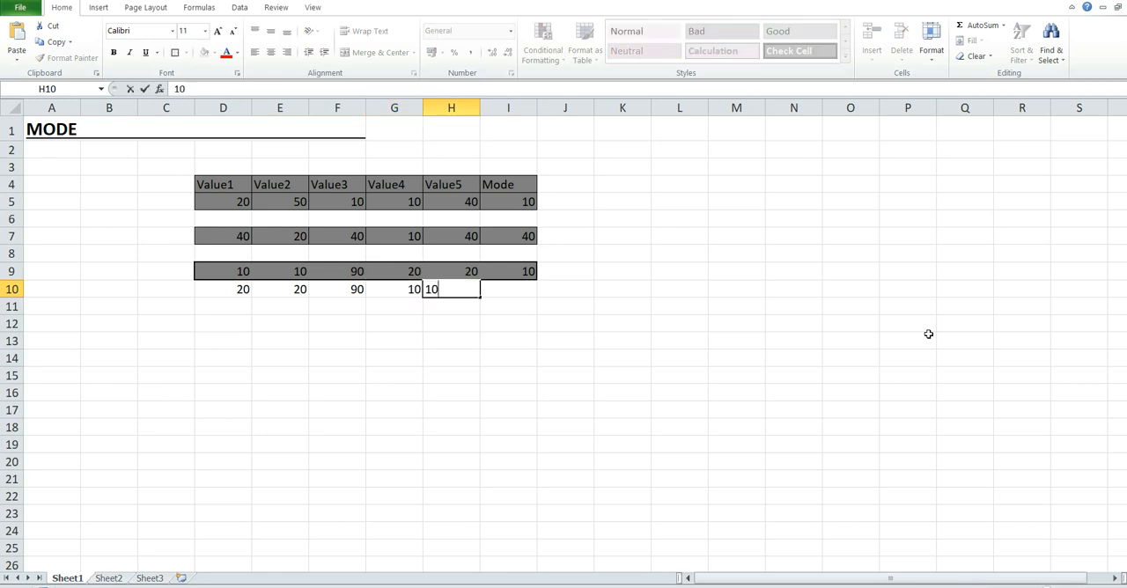
{"action": "key", "text": "Tab"}
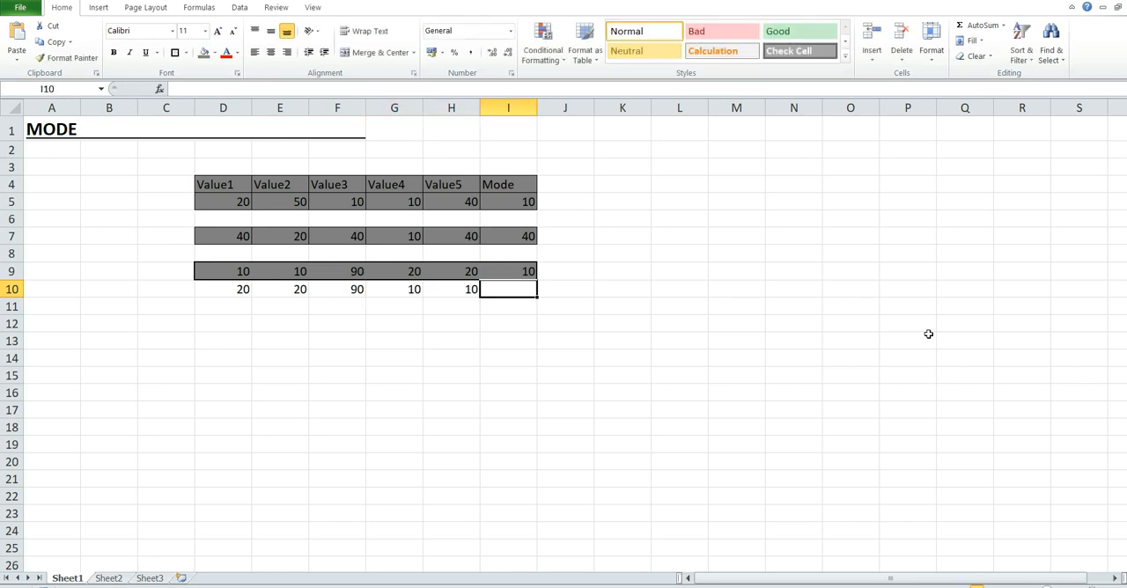
Step: Calculate the mode of the row 10 values in cell I10 with the formula =MODE(D10:H10)
{"action": "type", "text": "="}
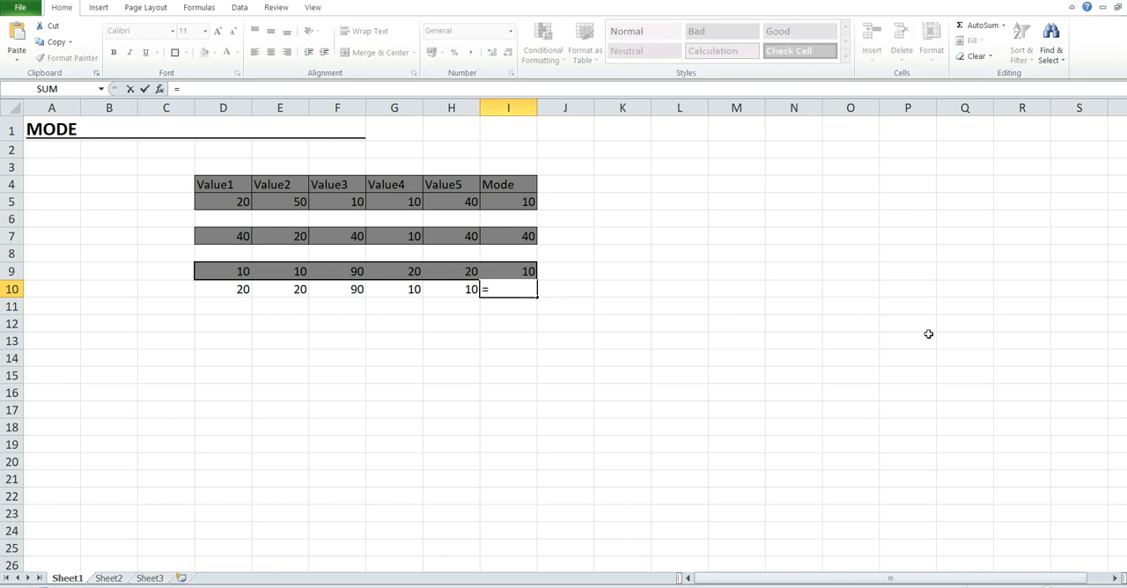
{"action": "type", "text": "MODE"}
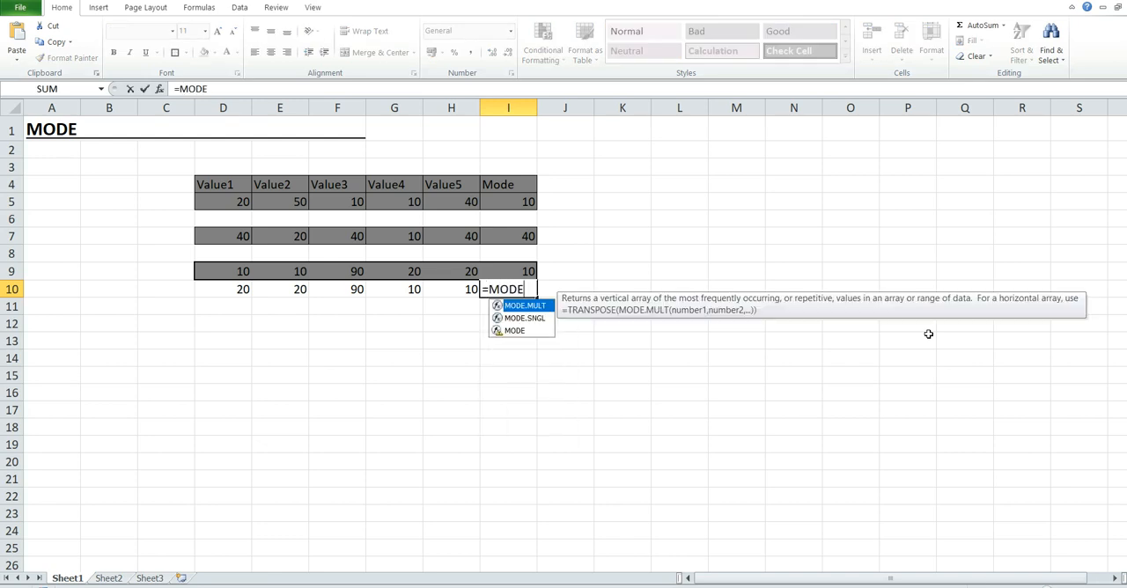
{"action": "type", "text": "("}
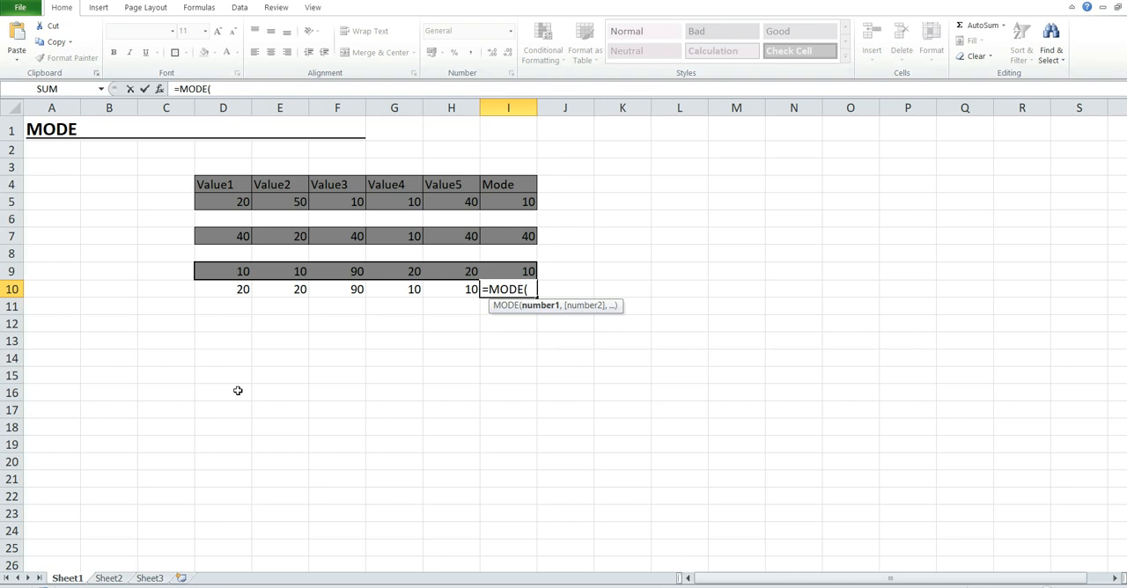
{"action": "left_click", "coordinate": [235, 301]}
{"action": "left_click", "coordinate": [233, 292]}
{"action": "left_click", "coordinate": [462, 293], "text": "shift"}
{"action": "type", "text": ")"}
{"action": "key", "text": "Return"}
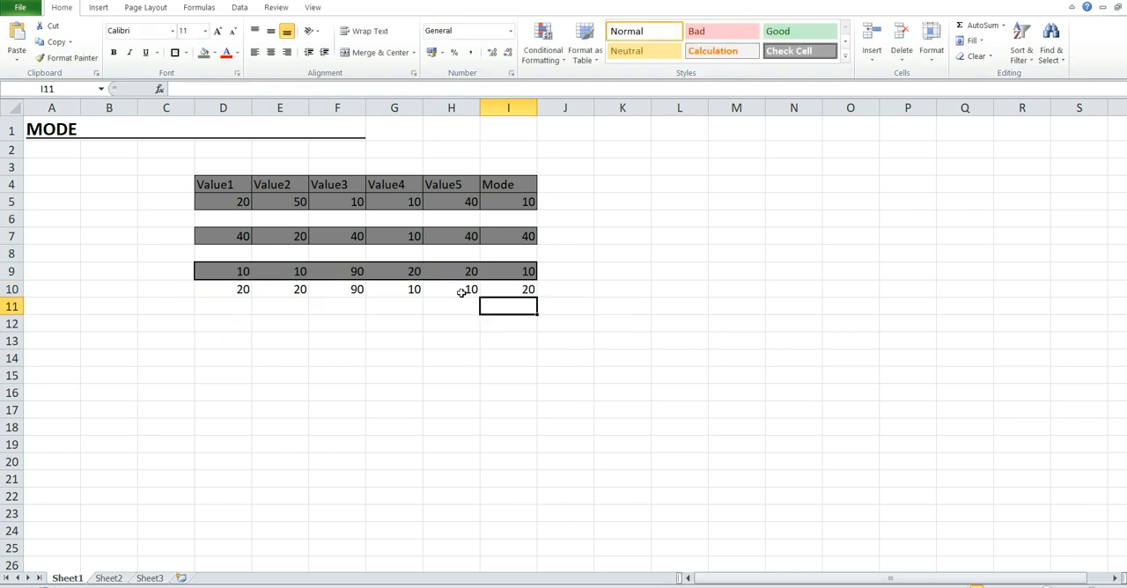
{"action": "left_click", "coordinate": [517, 293]}
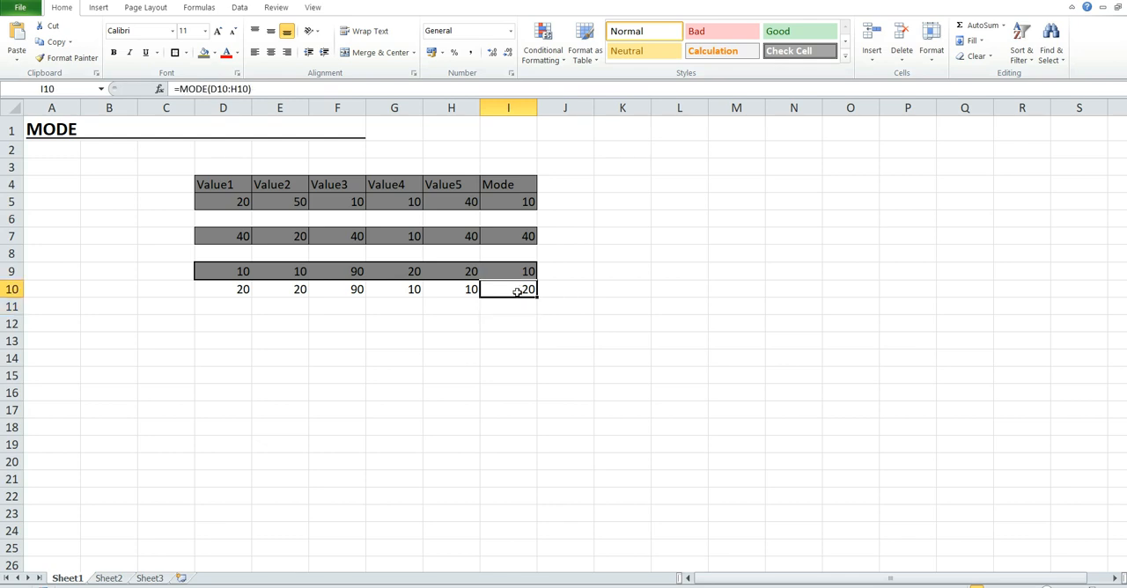
Step: Give the range D10:I10 a Thick Box Border and the same dark grey fill as row 9
{"action": "left_click", "coordinate": [217, 291]}
{"action": "left_click", "coordinate": [510, 290], "text": "shift"}
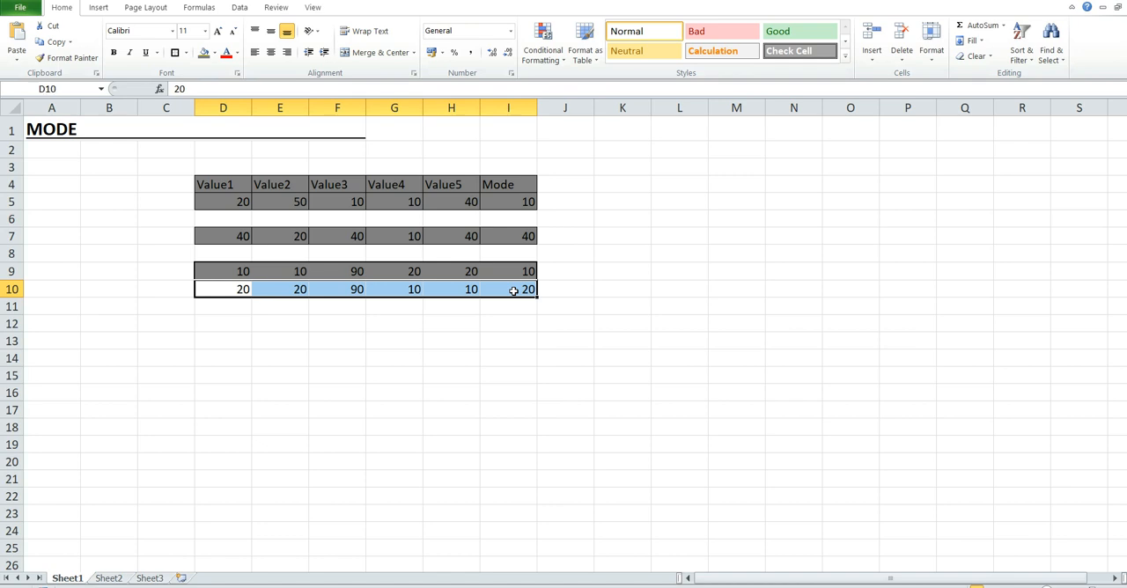
{"action": "left_click", "coordinate": [204, 52]}
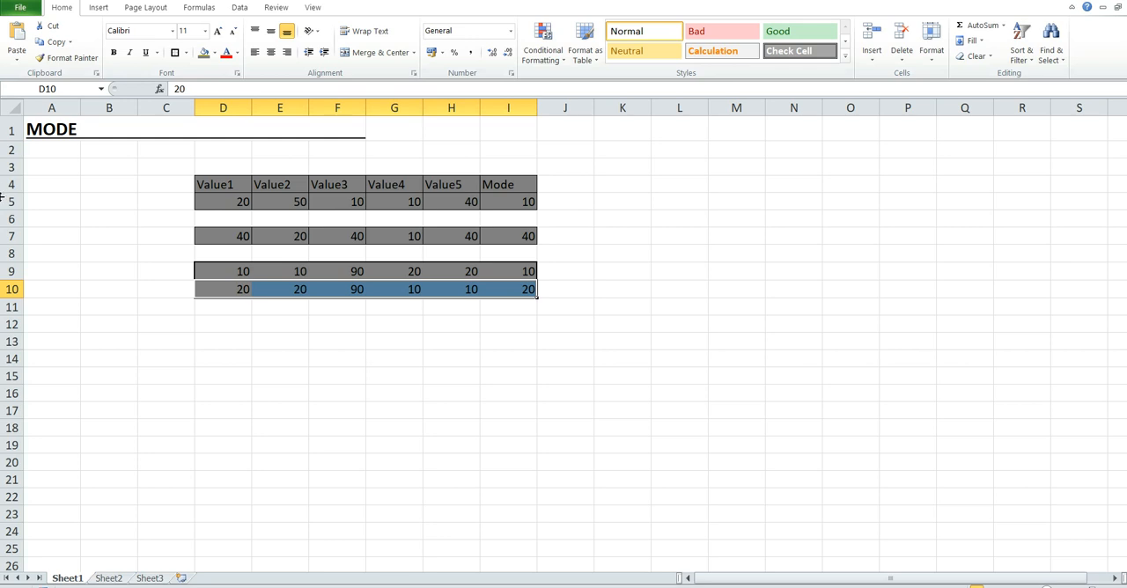
Step: Compare the order of the tied values in rows 9 and 10 with the mode results in I9 and I10
{"action": "left_click", "coordinate": [229, 289]}
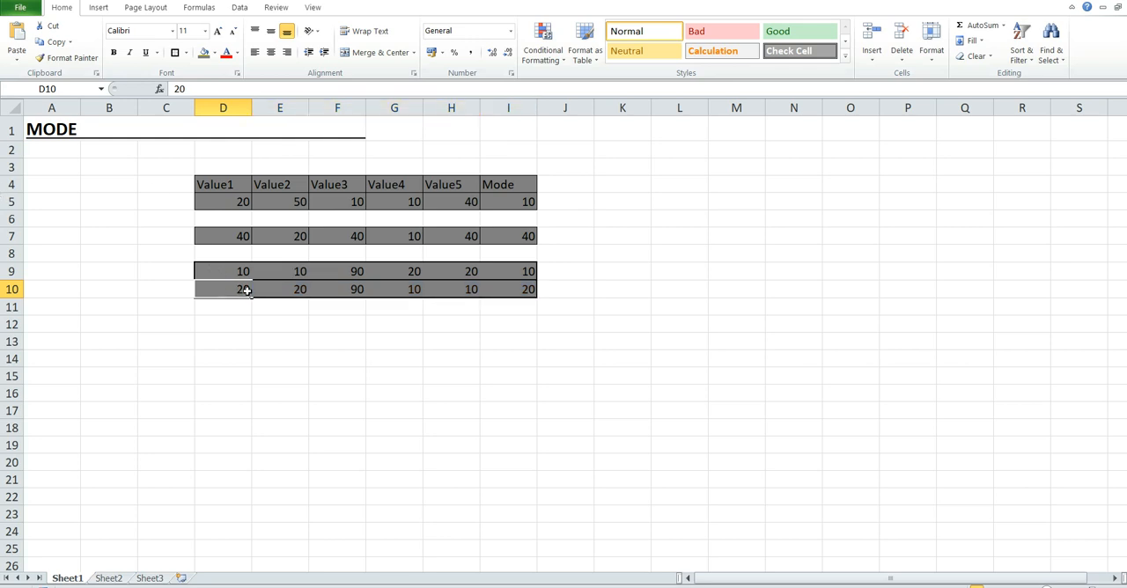
{"action": "left_click", "coordinate": [514, 294]}
{"action": "left_click", "coordinate": [222, 270]}
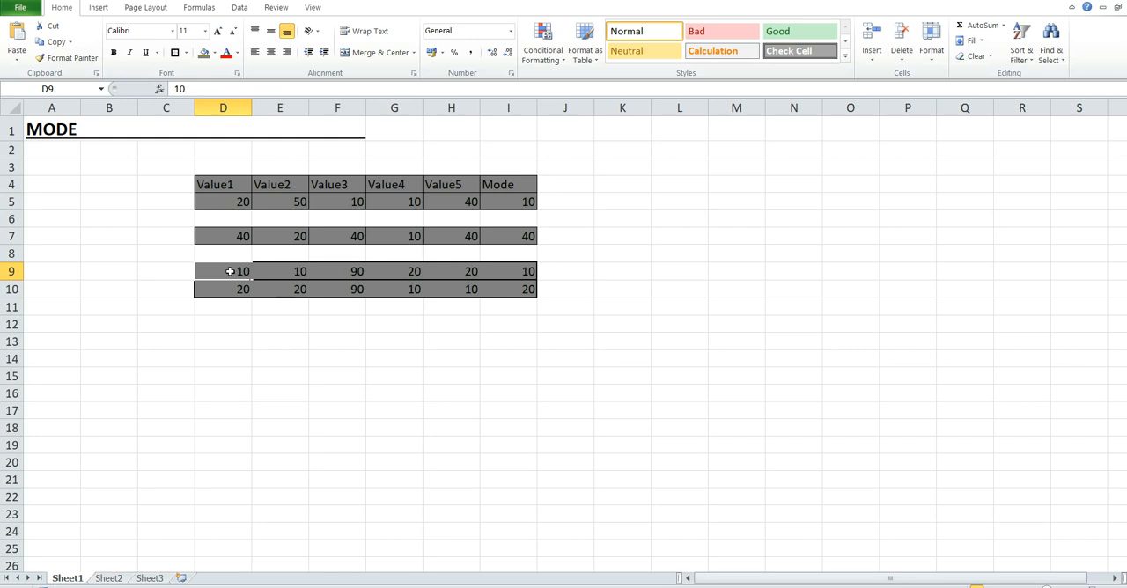
{"action": "left_click", "coordinate": [523, 271]}
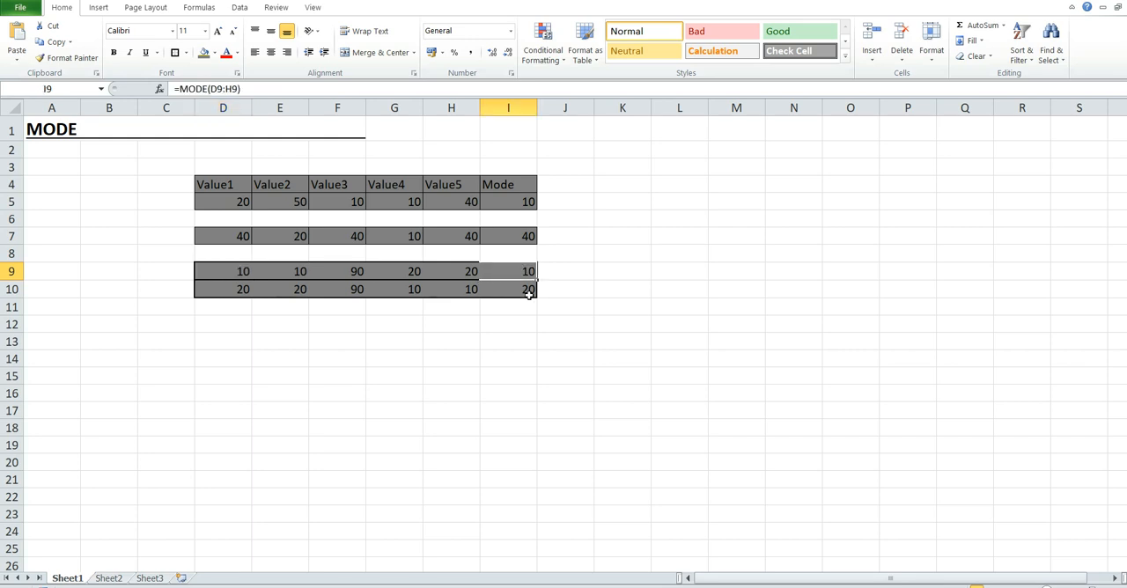
{"action": "left_click", "coordinate": [526, 292]}
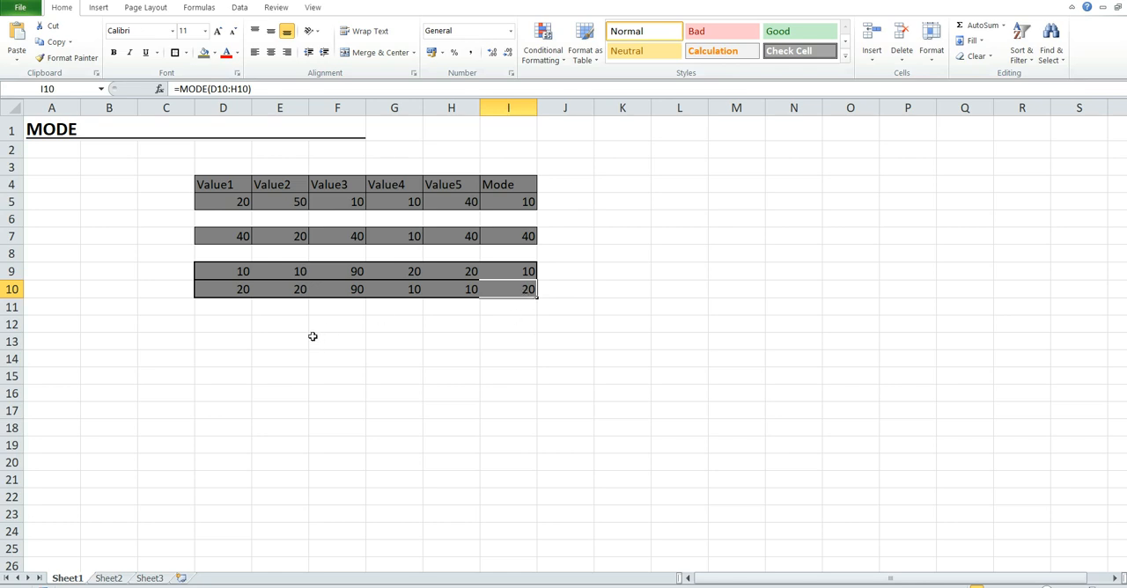
Step: Fill cells D11 to H11 with the values 10, 20, 20, 90 and 10
{"action": "left_click", "coordinate": [230, 308]}
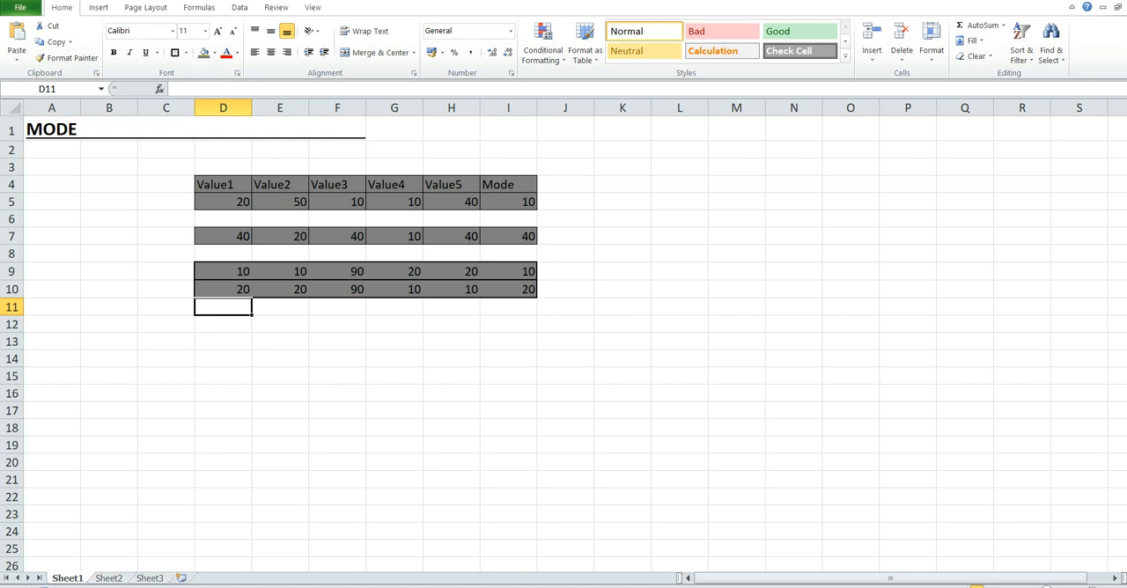
{"action": "type", "text": "10"}
{"action": "key", "text": "Tab"}
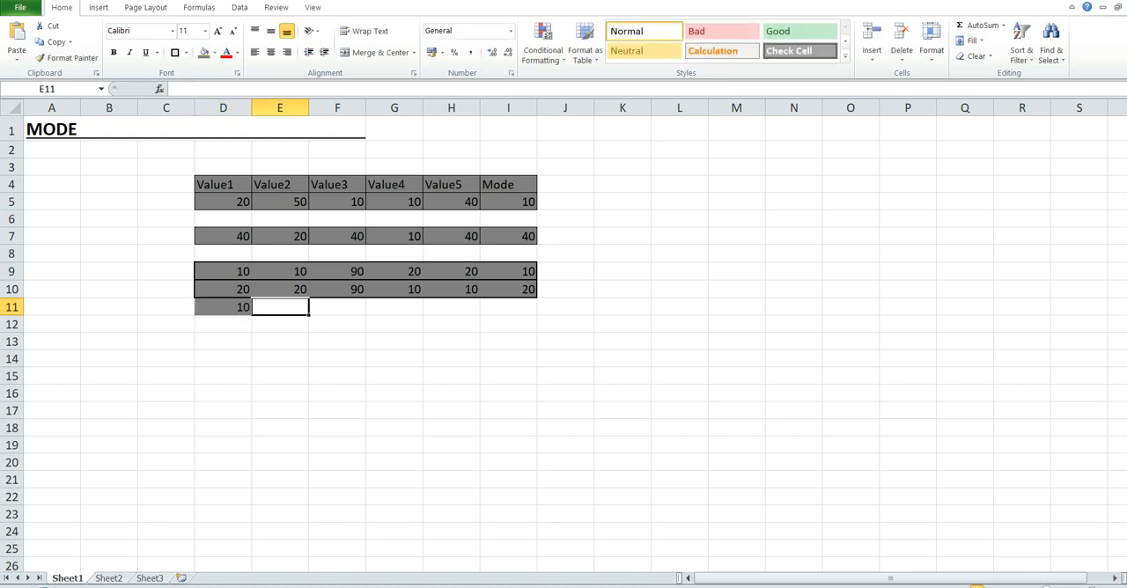
{"action": "type", "text": "20"}
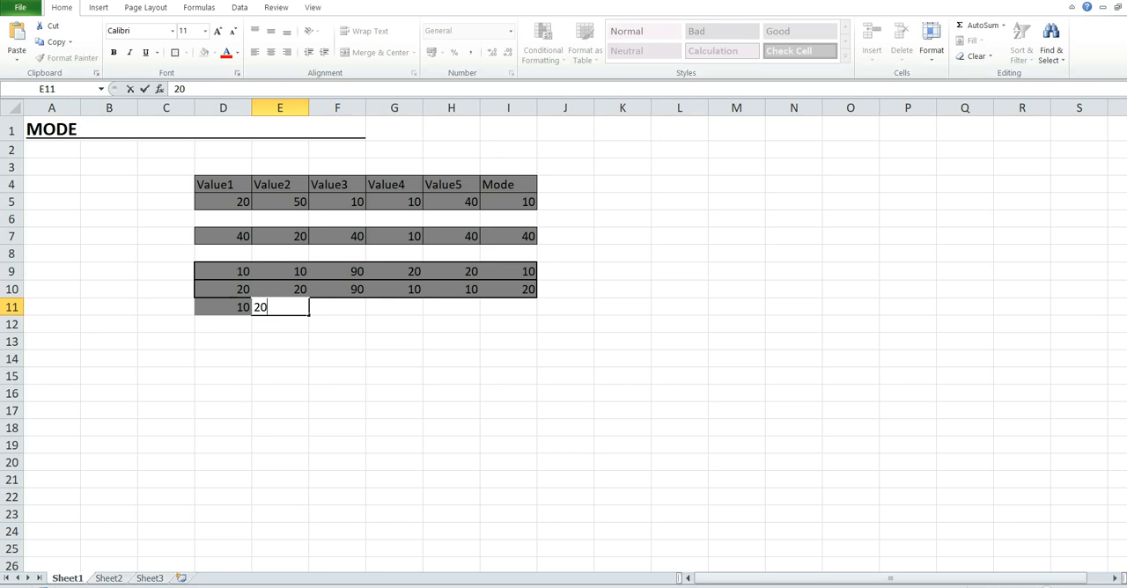
{"action": "key", "text": "Tab"}
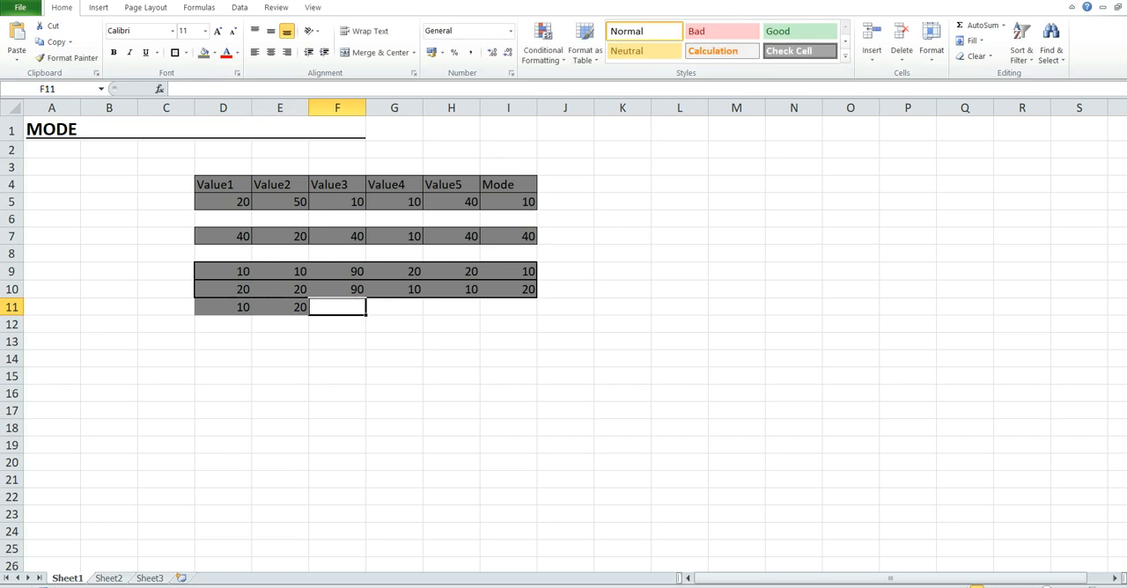
{"action": "type", "text": "20"}
{"action": "key", "text": "Tab"}
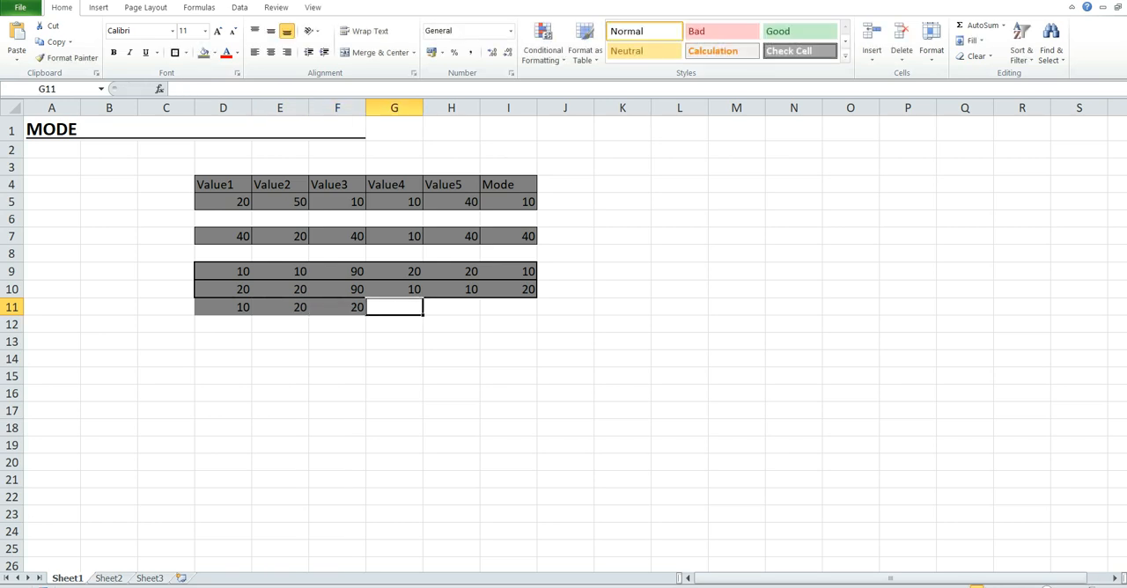
{"action": "type", "text": "90"}
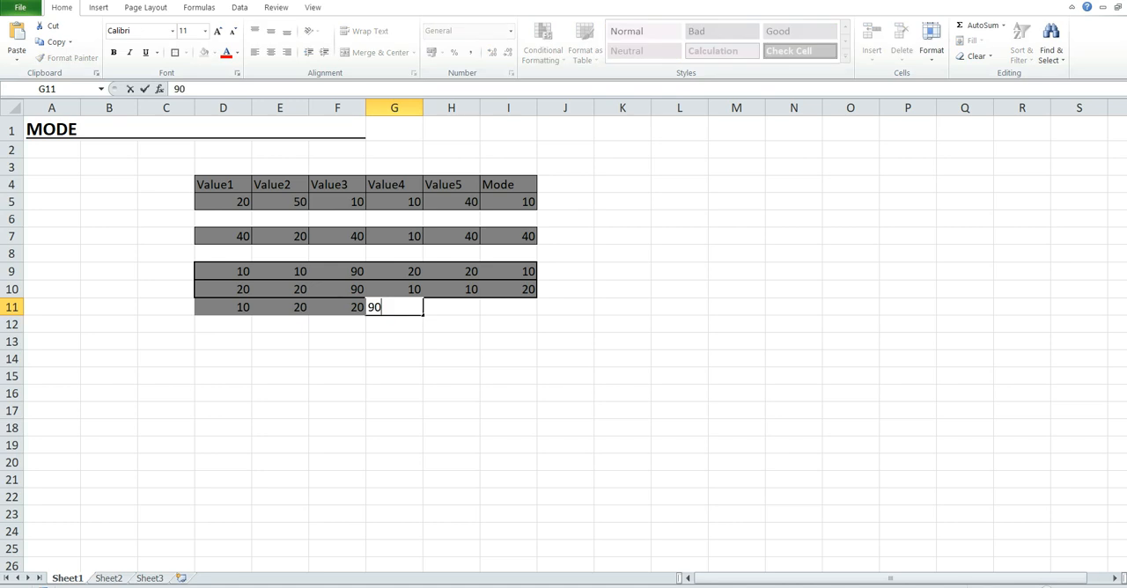
{"action": "key", "text": "Tab"}
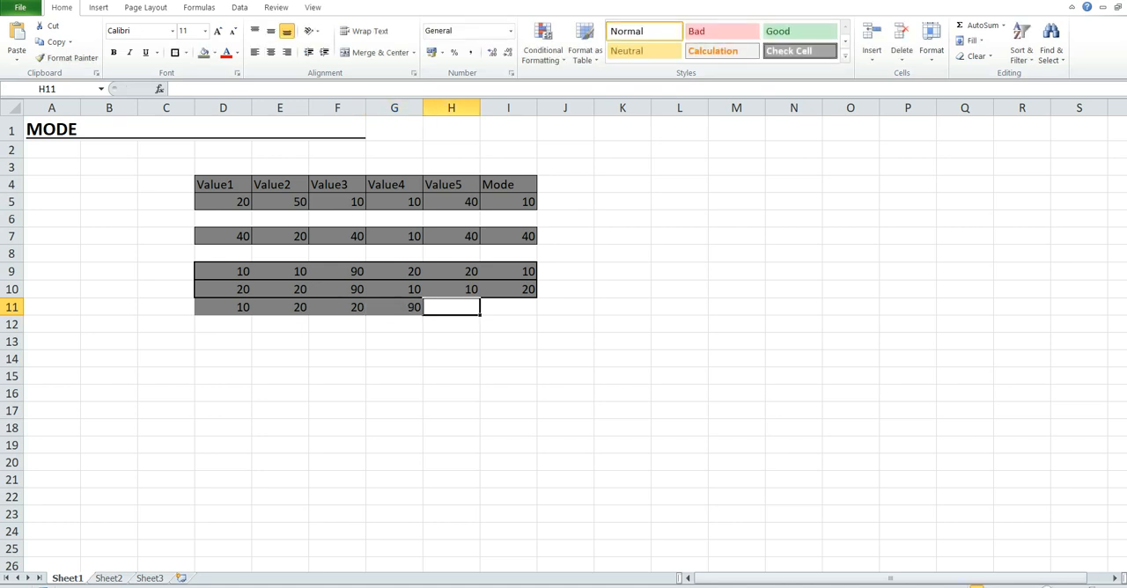
{"action": "type", "text": "10"}
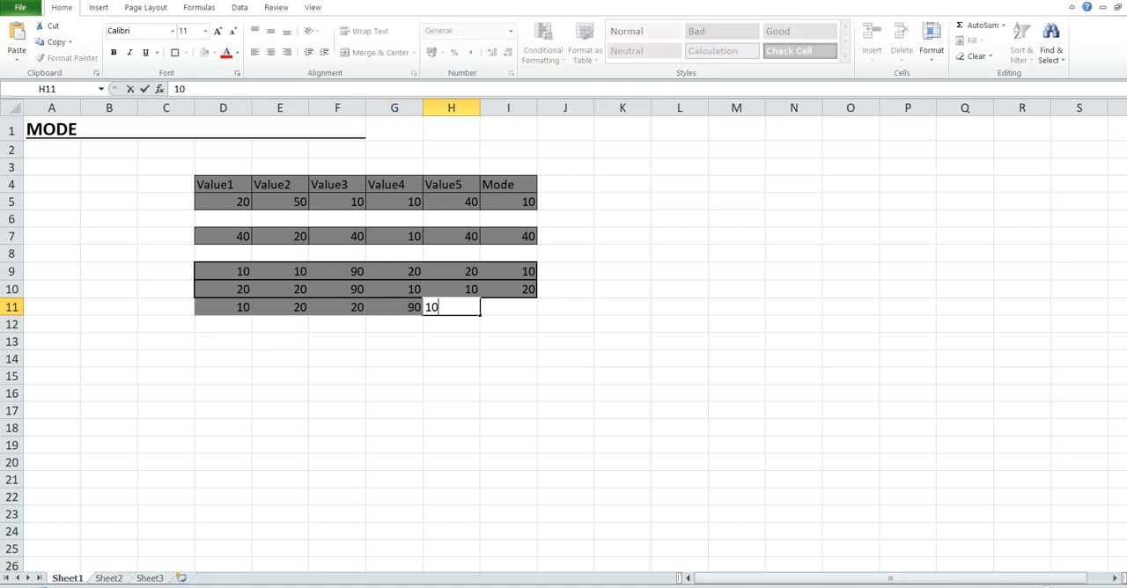
{"action": "key", "text": "Tab"}
Step: Calculate the mode of the row 11 values in cell I11 with the formula =MODE(D11:H11)
{"action": "type", "text": "="}
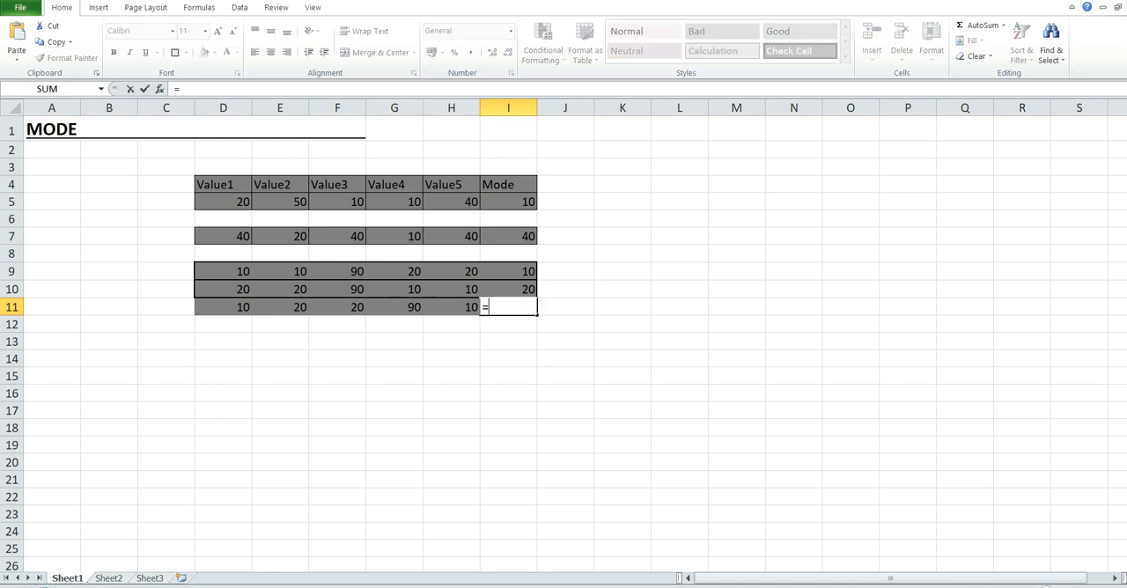
{"action": "type", "text": "MODE"}
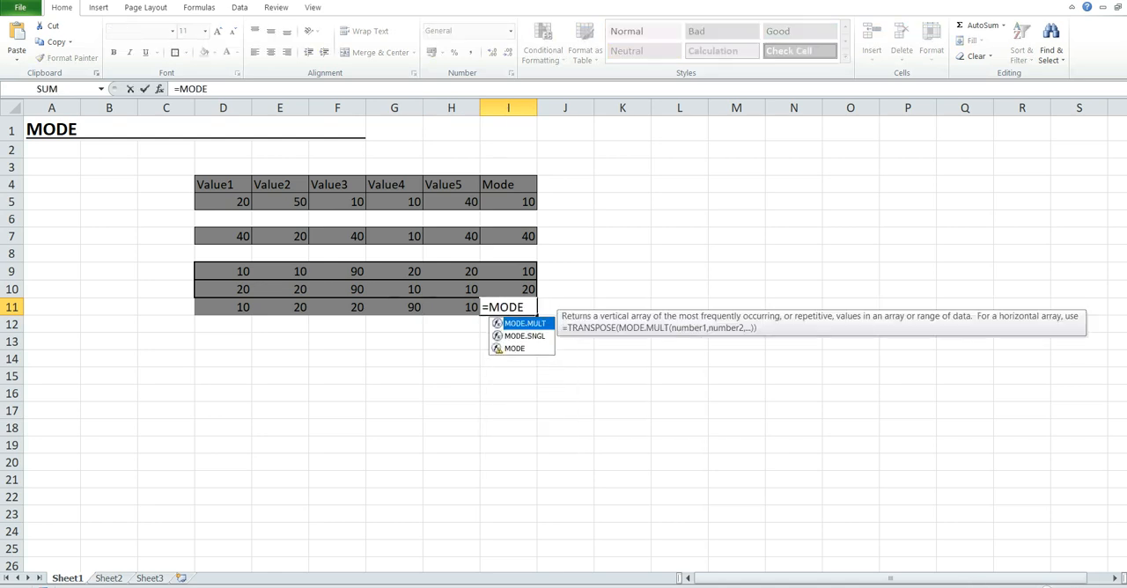
{"action": "key", "text": "Down"}
{"action": "key", "text": "Down"}
{"action": "key", "text": "Tab"}
{"action": "left_click", "coordinate": [217, 307]}
{"action": "left_click", "coordinate": [467, 307], "text": "shift"}
{"action": "type", "text": ")"}
{"action": "key", "text": "Return"}
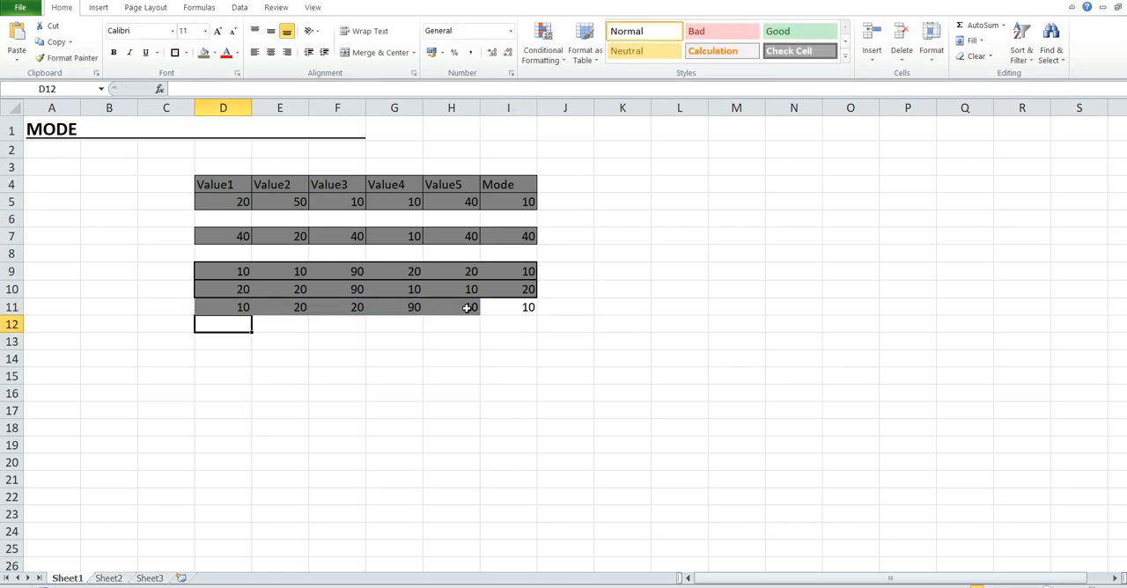
Step: Give cell I11 the same dark grey fill as the rest of row 11
{"action": "left_click", "coordinate": [519, 311]}
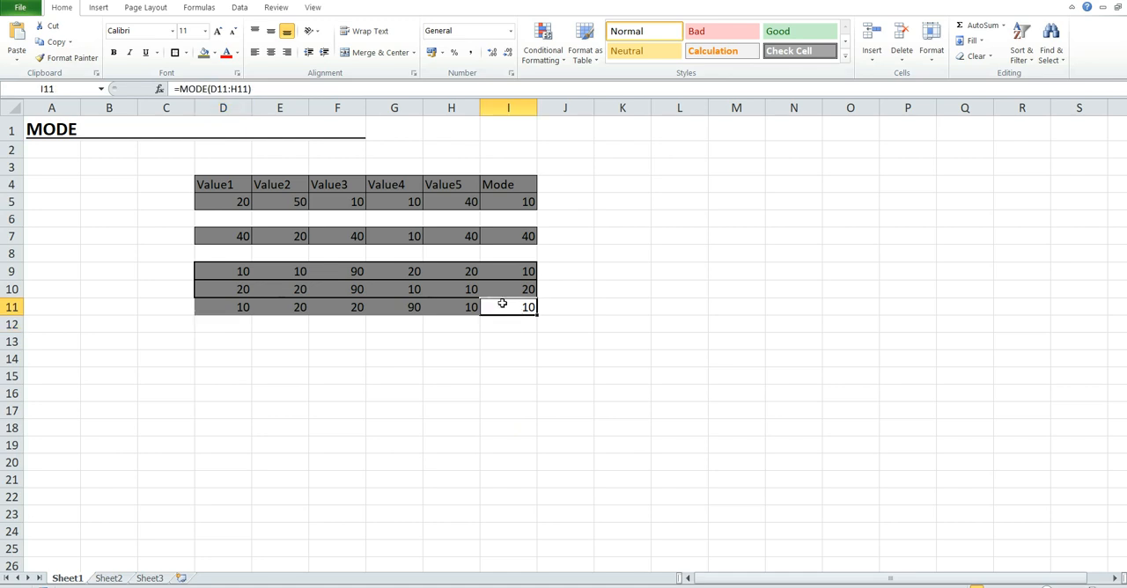
{"action": "left_click", "coordinate": [241, 309]}
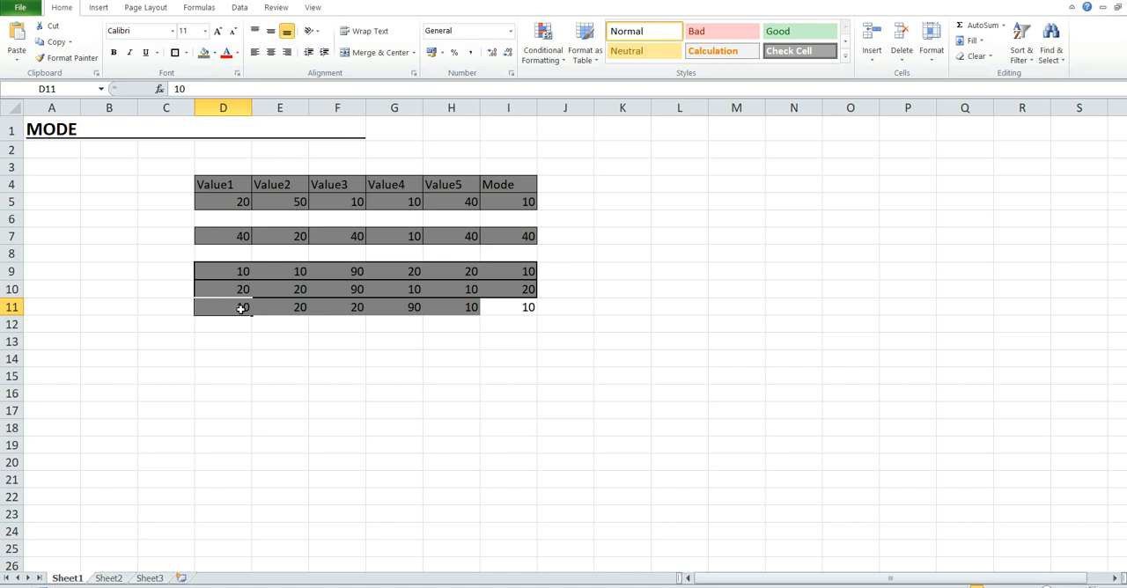
{"action": "left_click", "coordinate": [500, 310]}
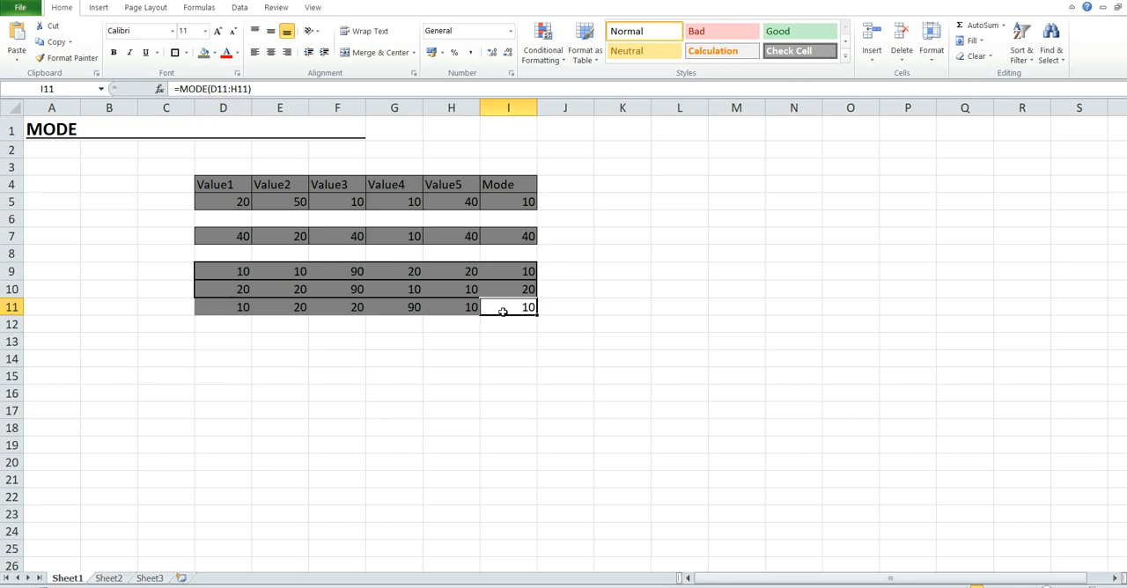
Step: Fill cells D14 to H14 with the non-repeating values 10, 20, 30, 40 and 50
{"action": "left_click", "coordinate": [232, 335]}
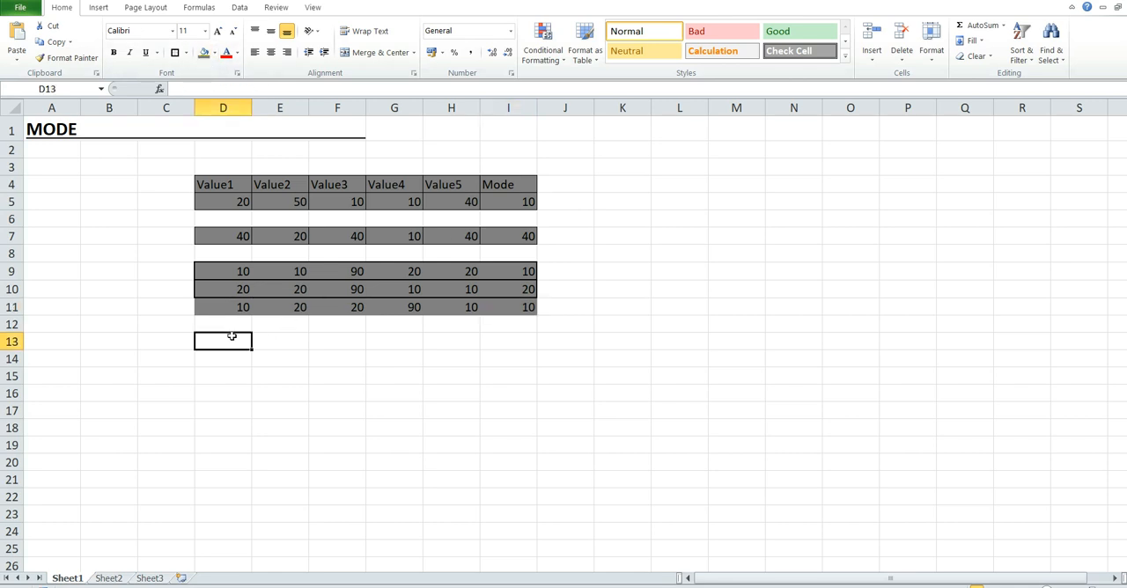
{"action": "left_click", "coordinate": [233, 358]}
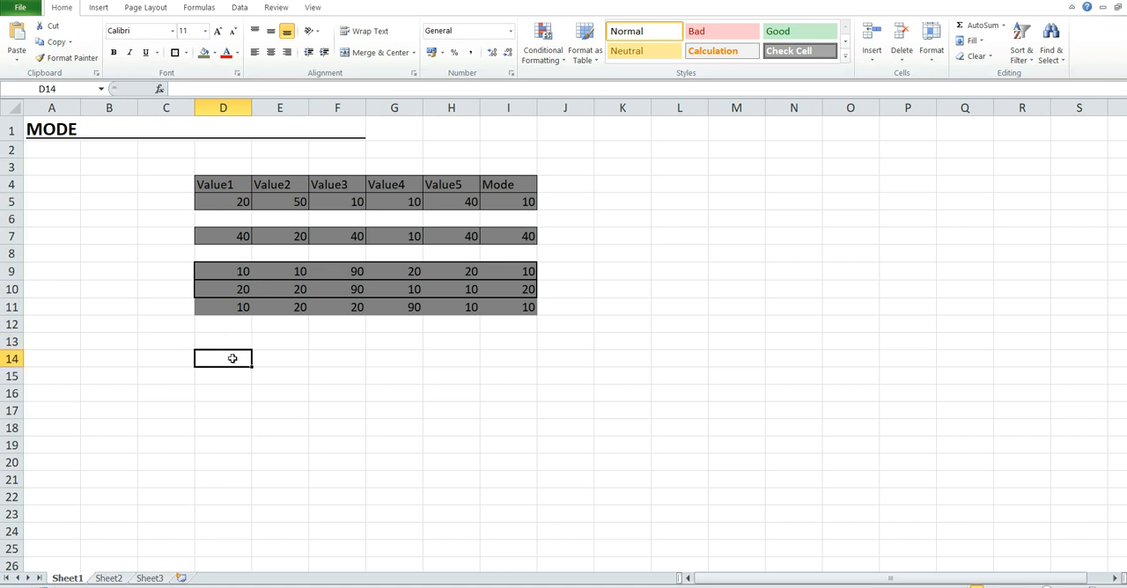
{"action": "type", "text": "10"}
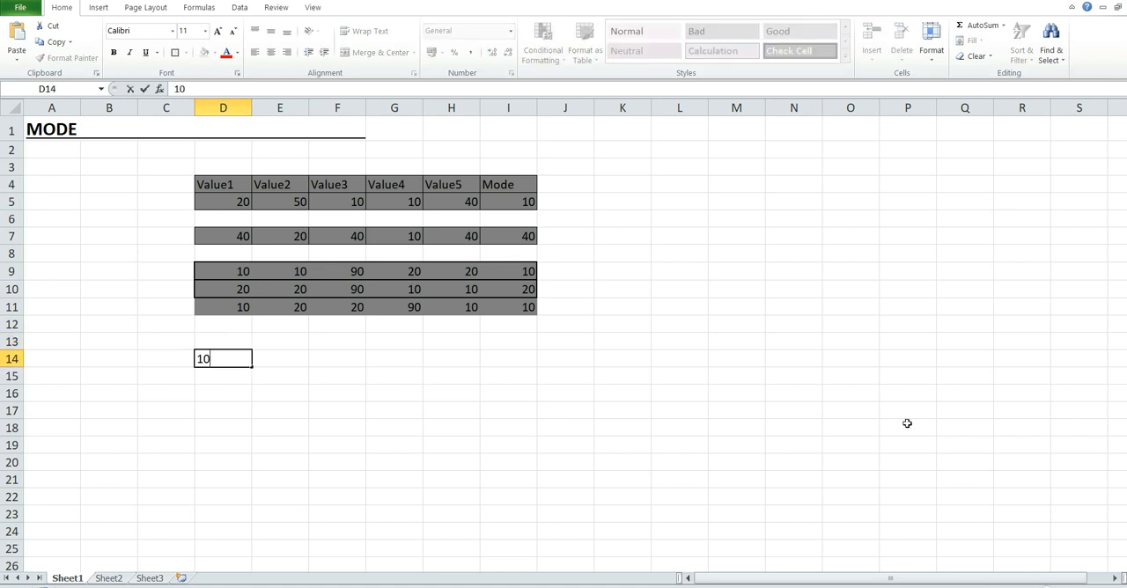
{"action": "key", "text": "Tab"}
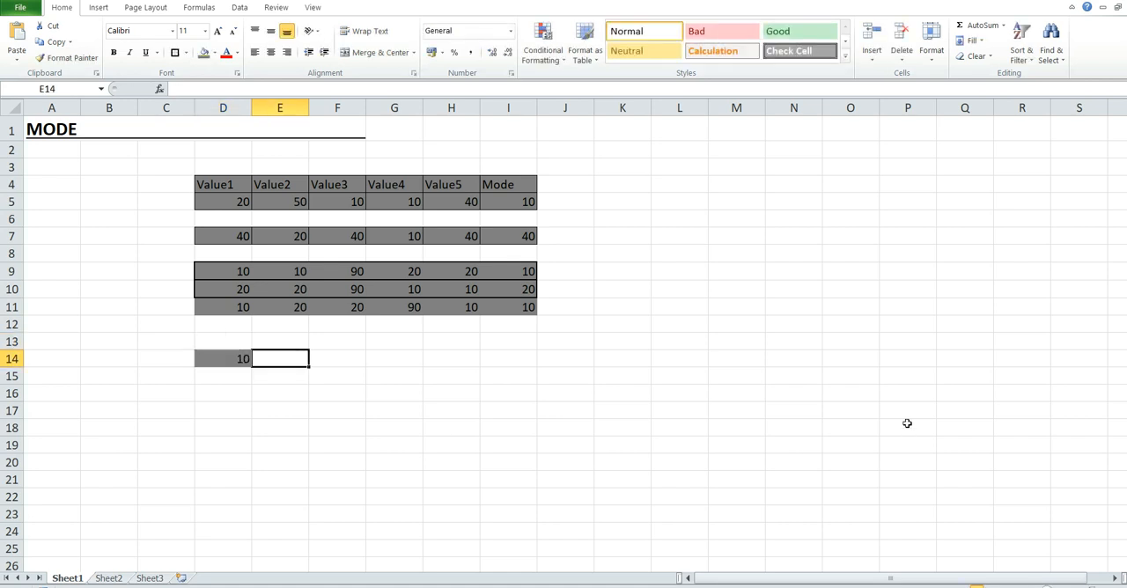
{"action": "type", "text": "20"}
{"action": "key", "text": "Tab"}
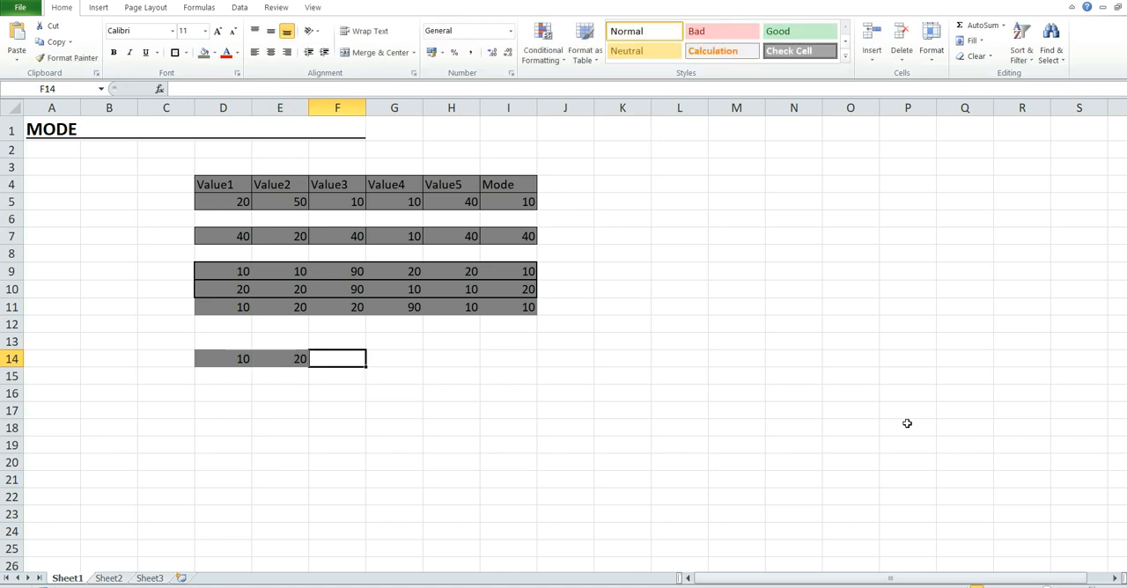
{"action": "type", "text": "30"}
{"action": "key", "text": "Tab"}
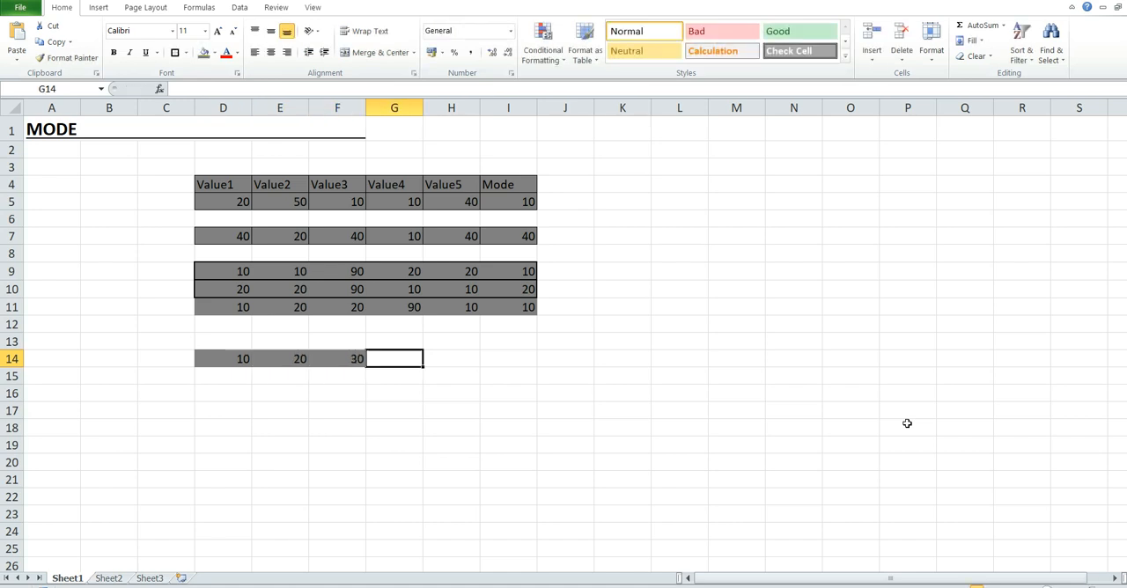
{"action": "type", "text": "40"}
{"action": "key", "text": "Tab"}
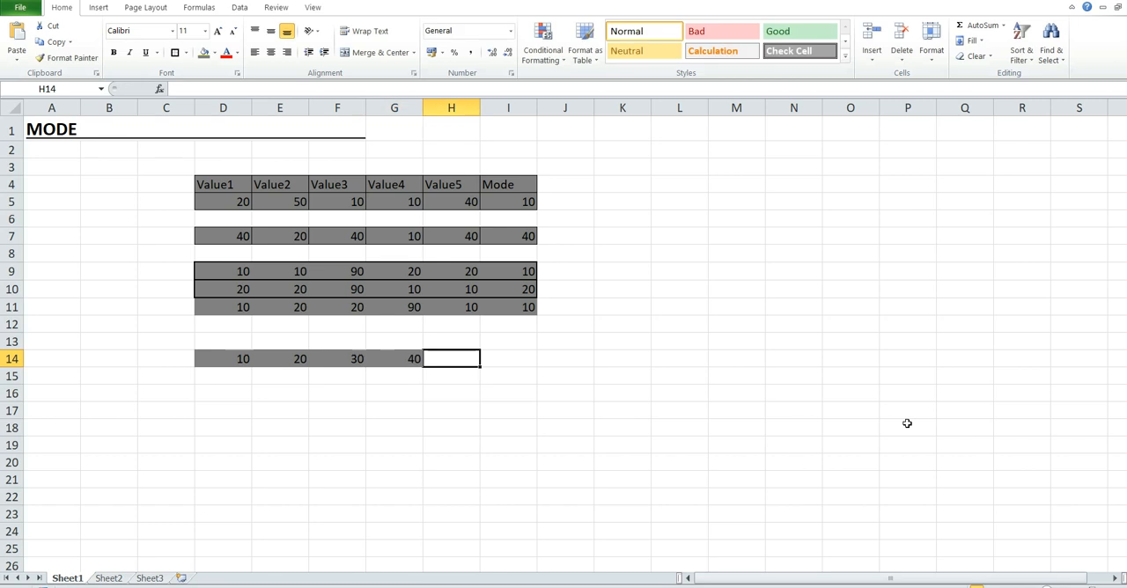
{"action": "type", "text": "50"}
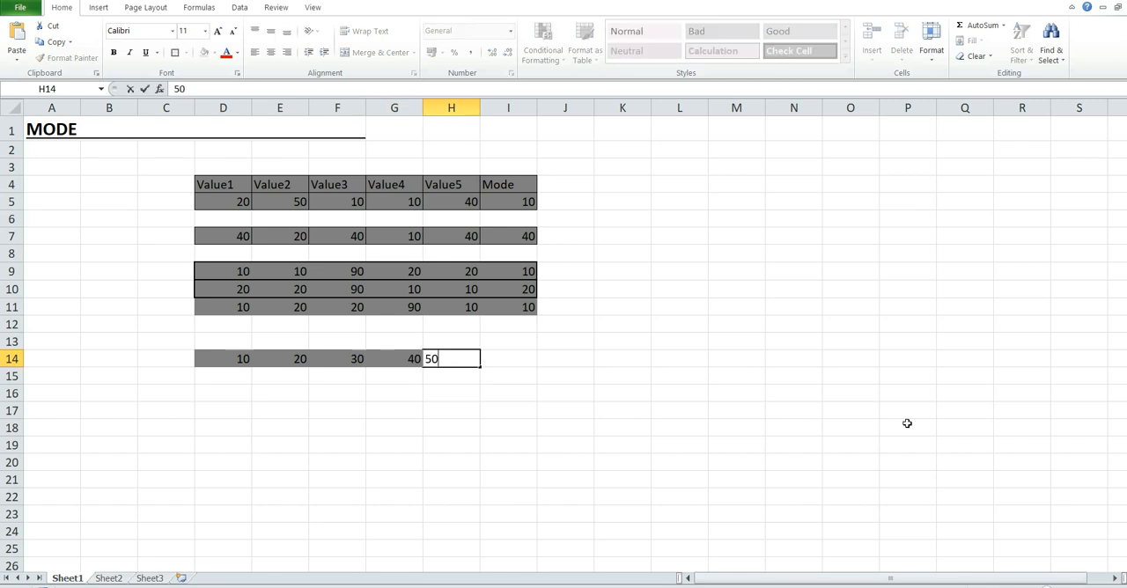
{"action": "key", "text": "Tab"}
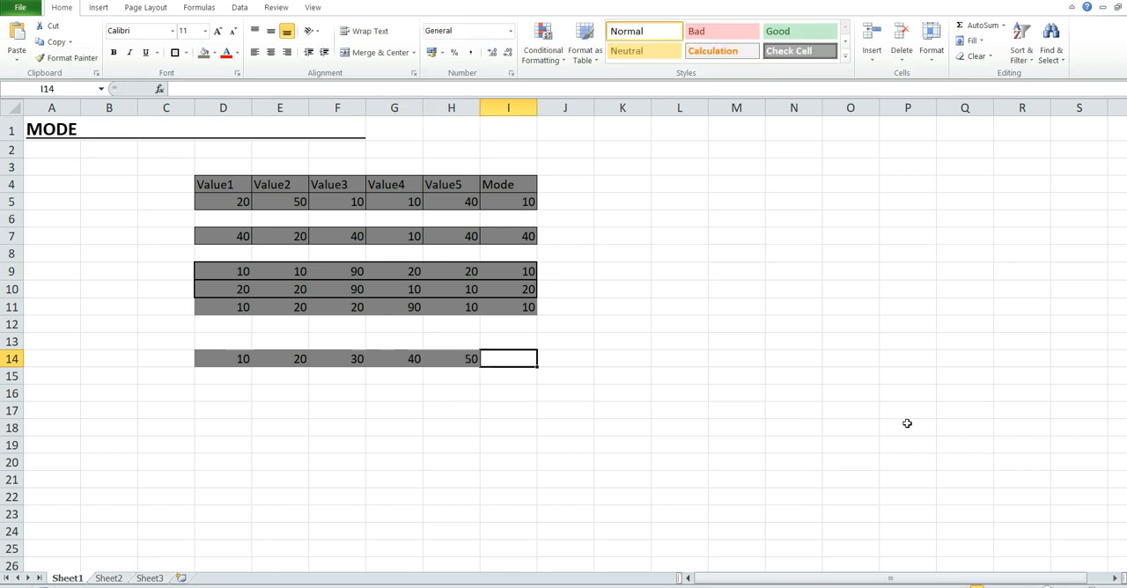
Step: Calculate the mode of the row 14 values in cell I14 with the formula =MODE(D14:H14) and review its result
{"action": "type", "text": "=MODE"}
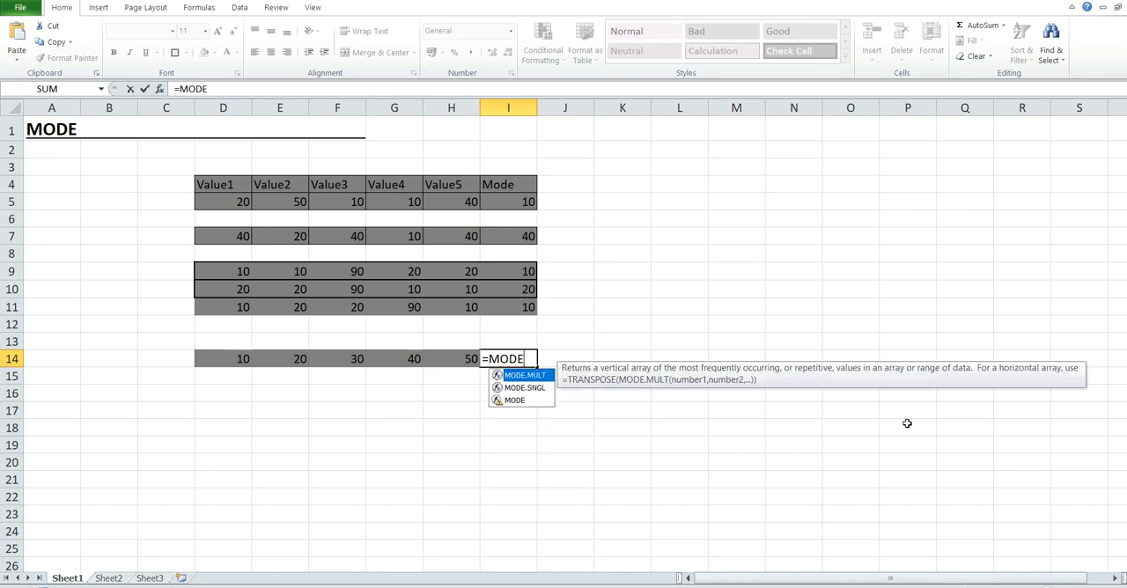
{"action": "key", "text": "Down"}
{"action": "key", "text": "Down"}
{"action": "key", "text": "Tab"}
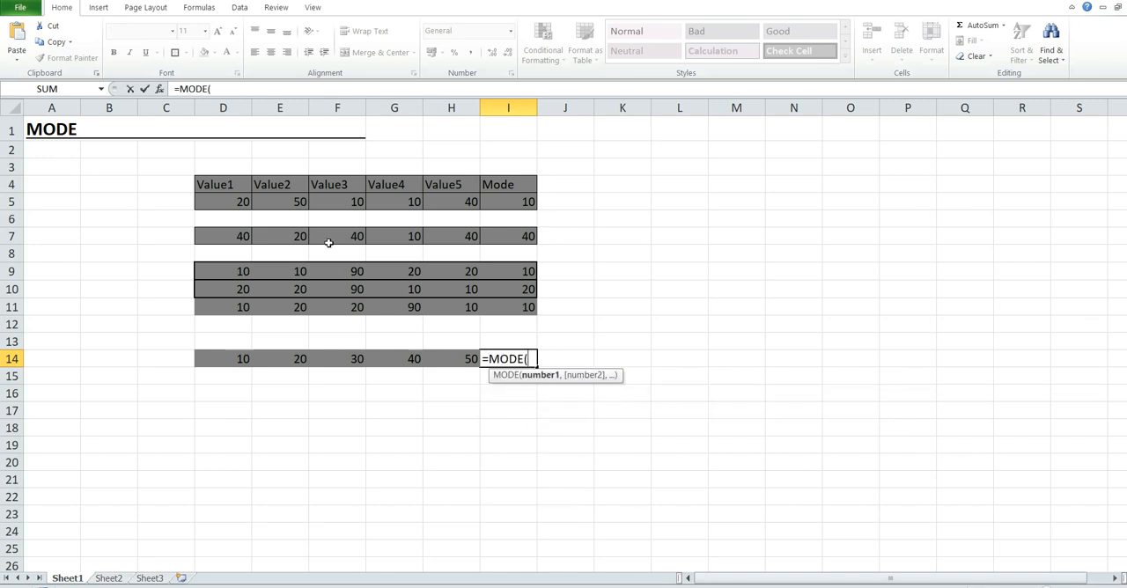
{"action": "left_click_drag", "start_coordinate": [217, 361], "coordinate": [464, 367]}
{"action": "type", "text": ")"}
{"action": "key", "text": "Return"}
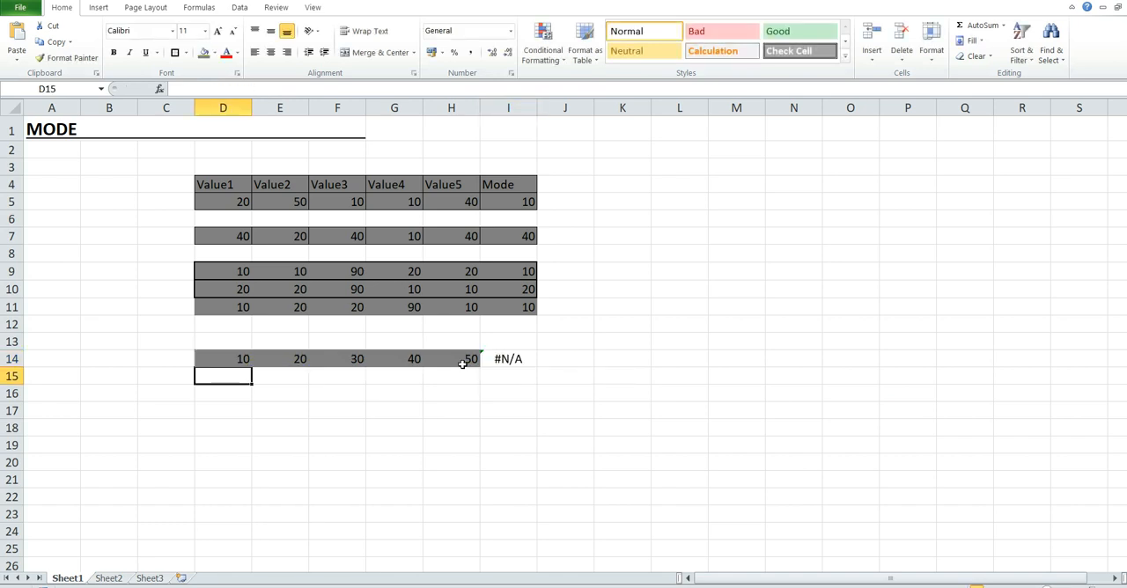
{"action": "left_click", "coordinate": [500, 361]}
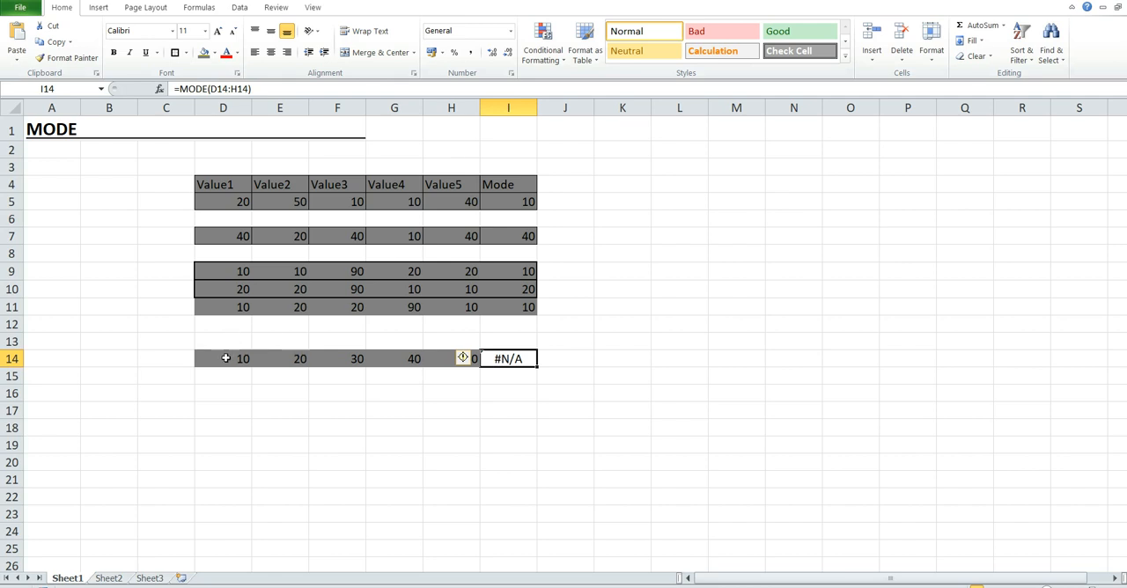
{"action": "left_click", "coordinate": [225, 359]}
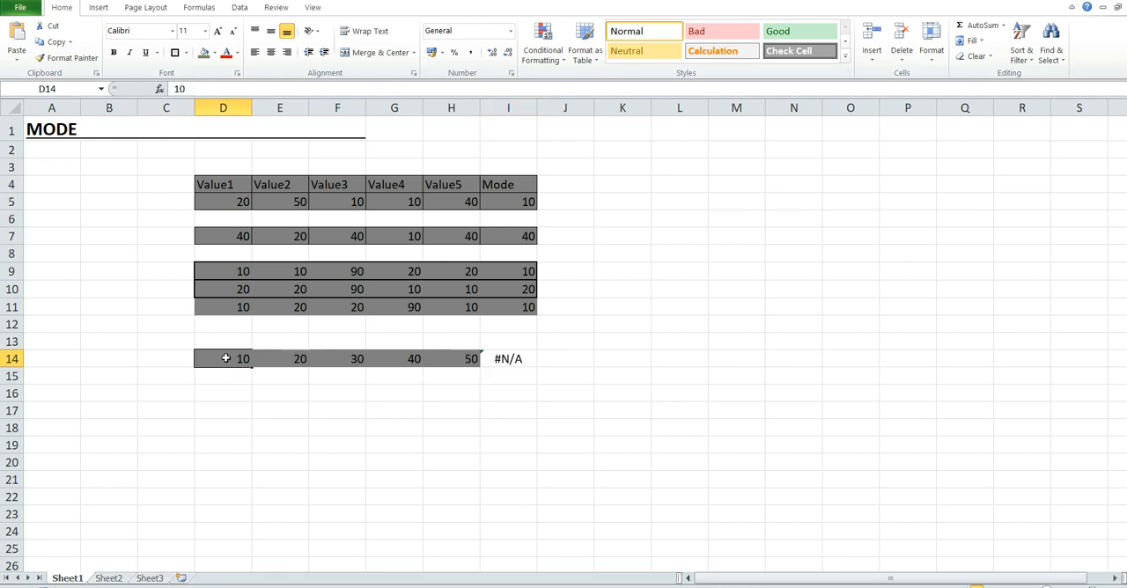
{"action": "left_click", "coordinate": [499, 368]}
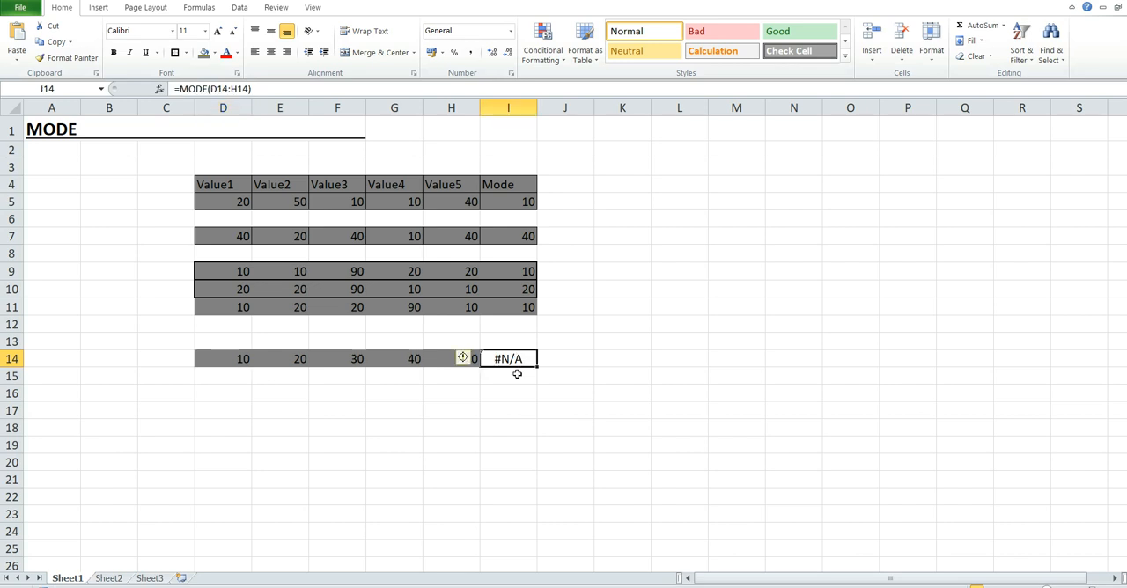